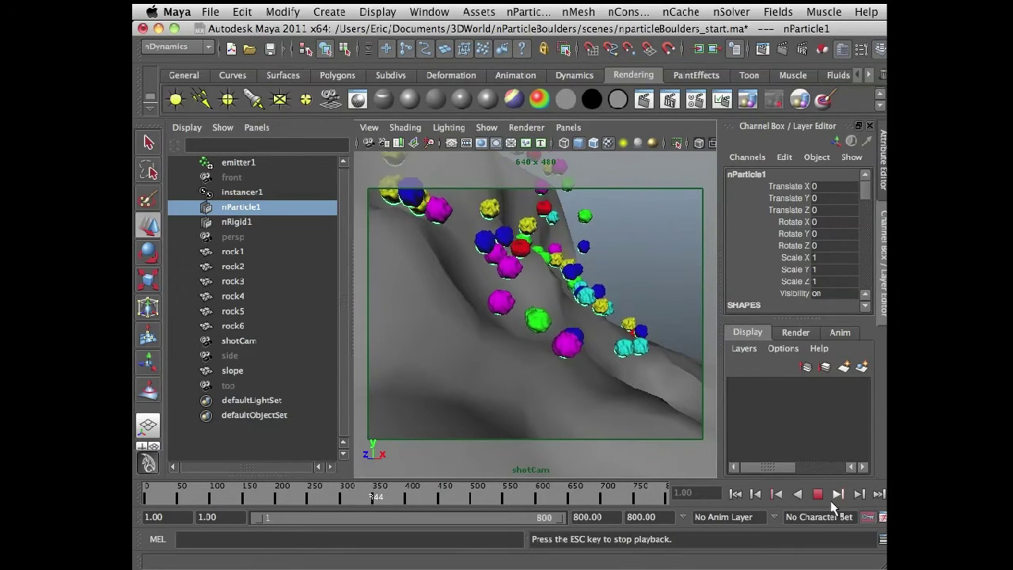
- Stop playback at frame 380 and show nParticleShape1's attributes in the Attribute Editor
left_click(819, 493)
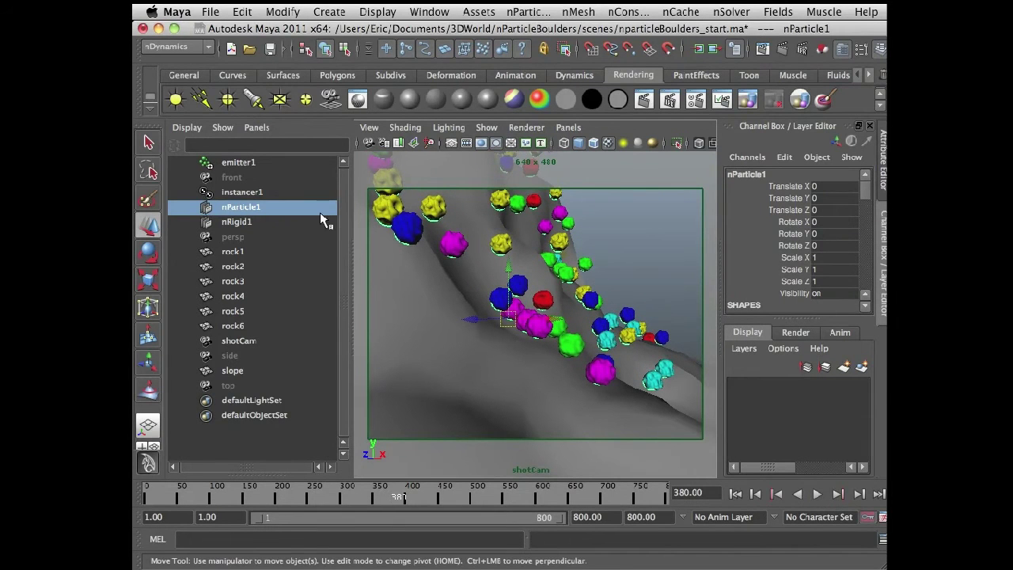
left_click(284, 207)
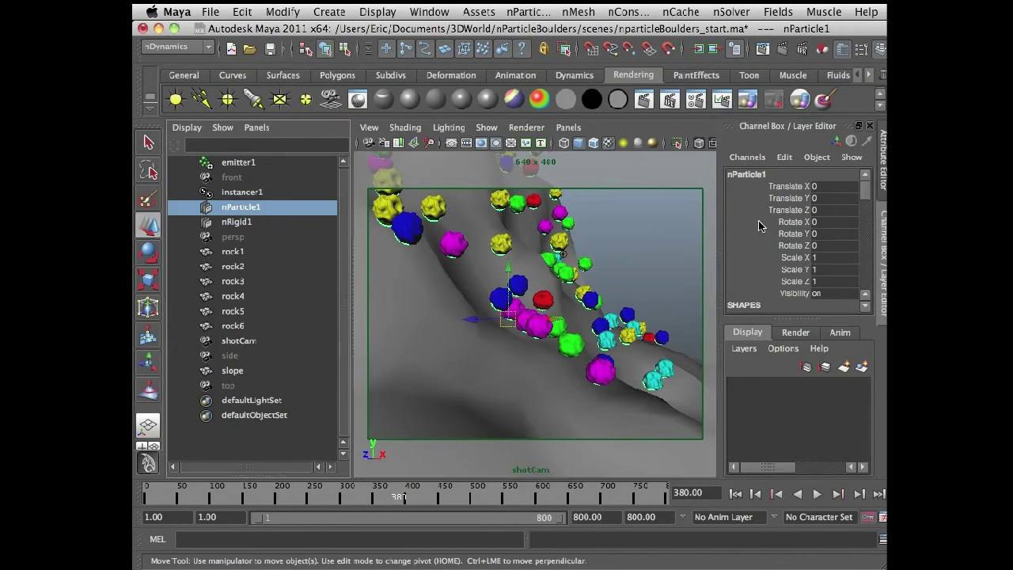
left_click(883, 162)
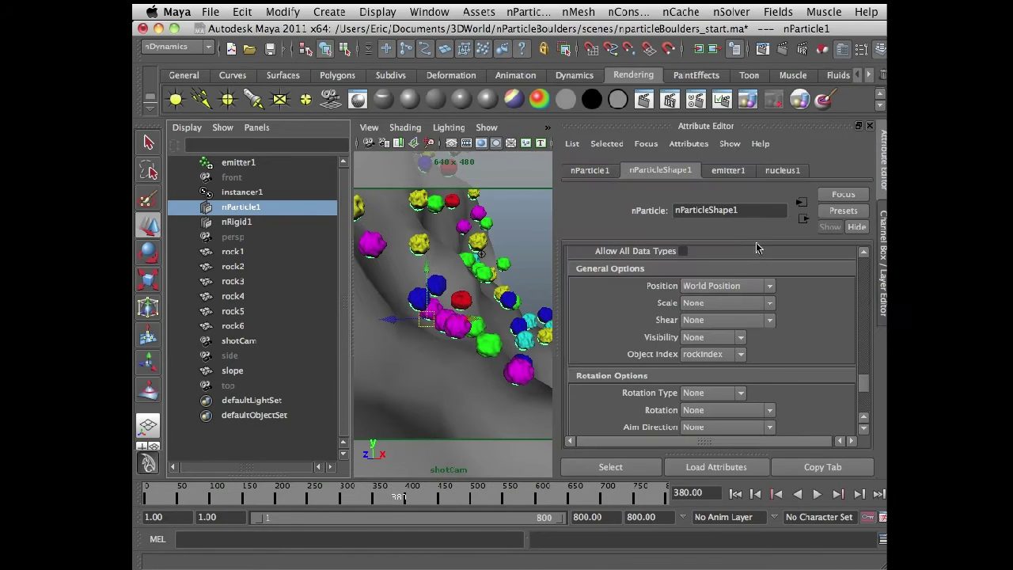
- Turn on Compute Rotation in nParticleShape1's Rotation section
mouse_move(870, 379)
left_mouse_down()
mouse_move(860, 265)
mouse_move(860, 299)
left_mouse_up()
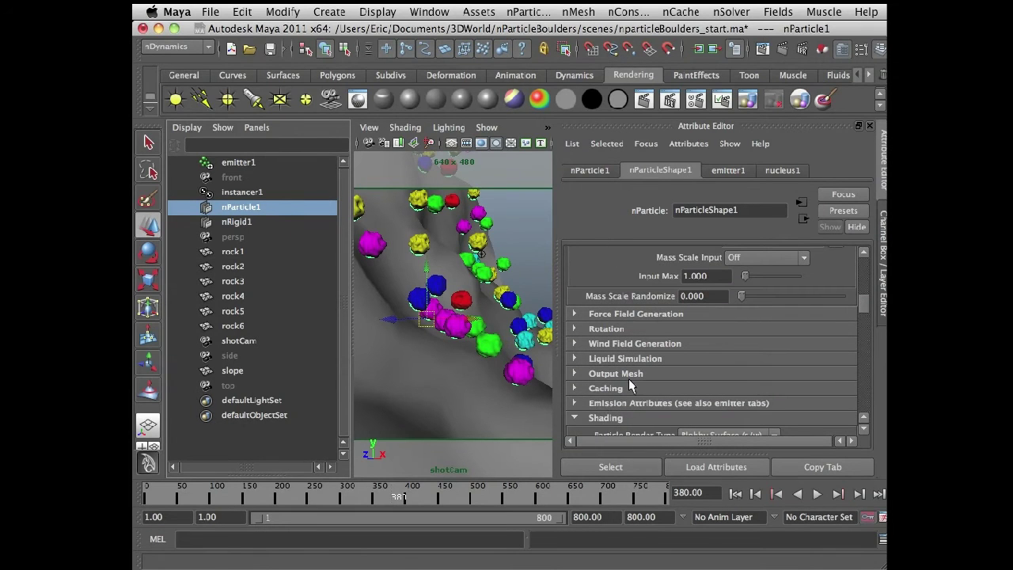
left_click_drag(867, 309, 866, 312)
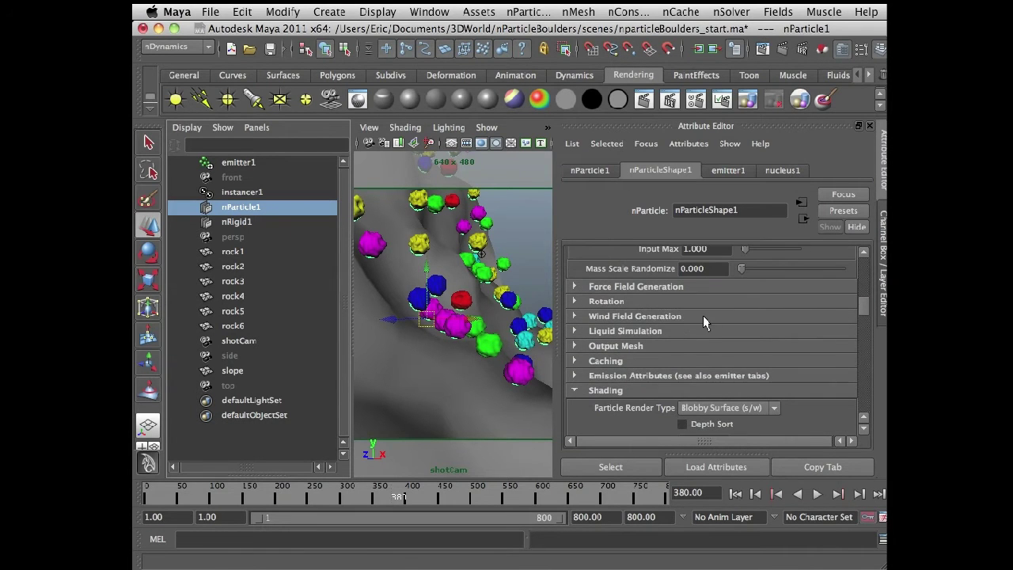
left_click(575, 302)
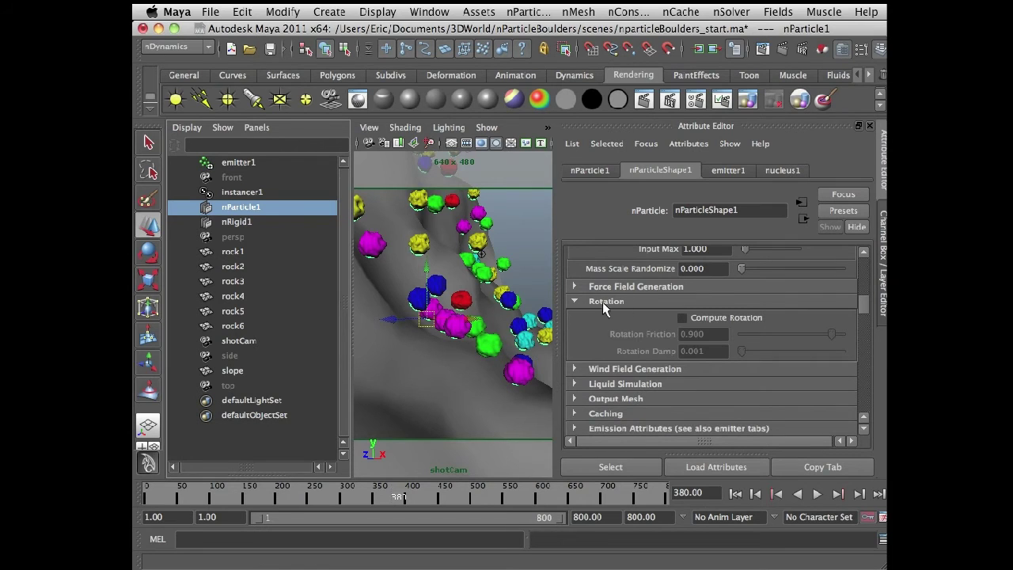
left_click(683, 319)
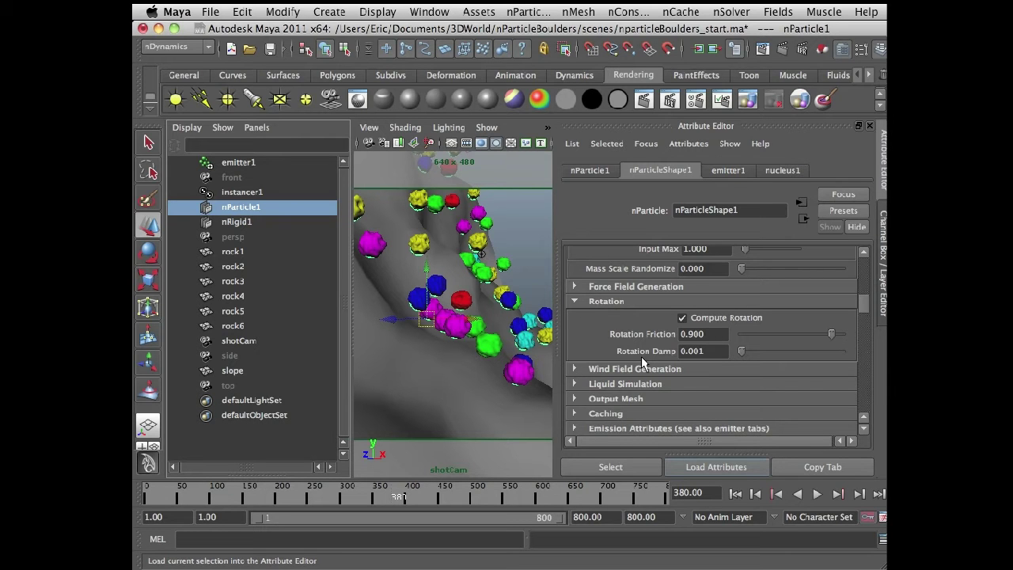
left_click_drag(866, 302, 868, 398)
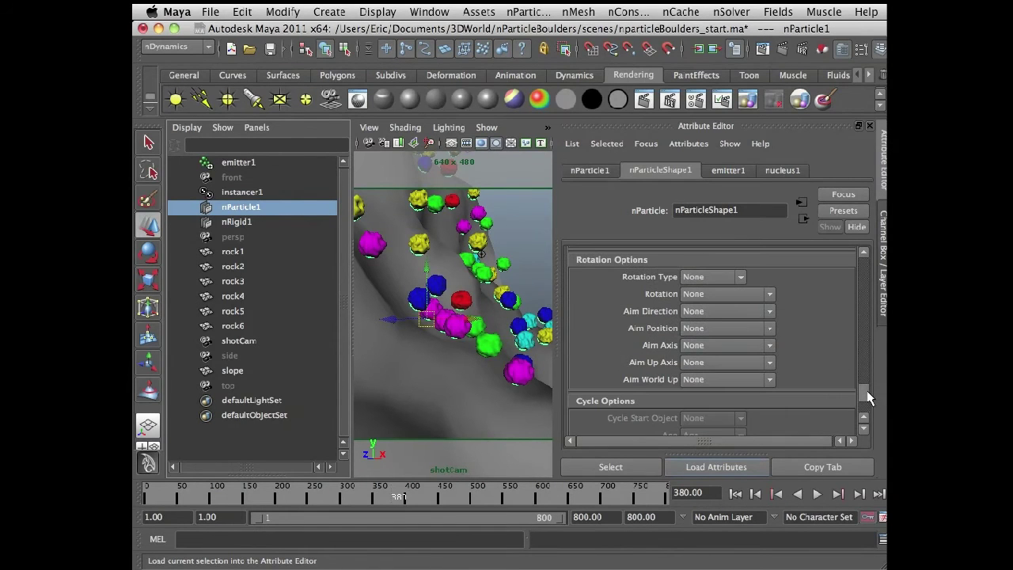
- Leave Aim Direction unchanged and rewind the simulation to frame 1
left_click(715, 311)
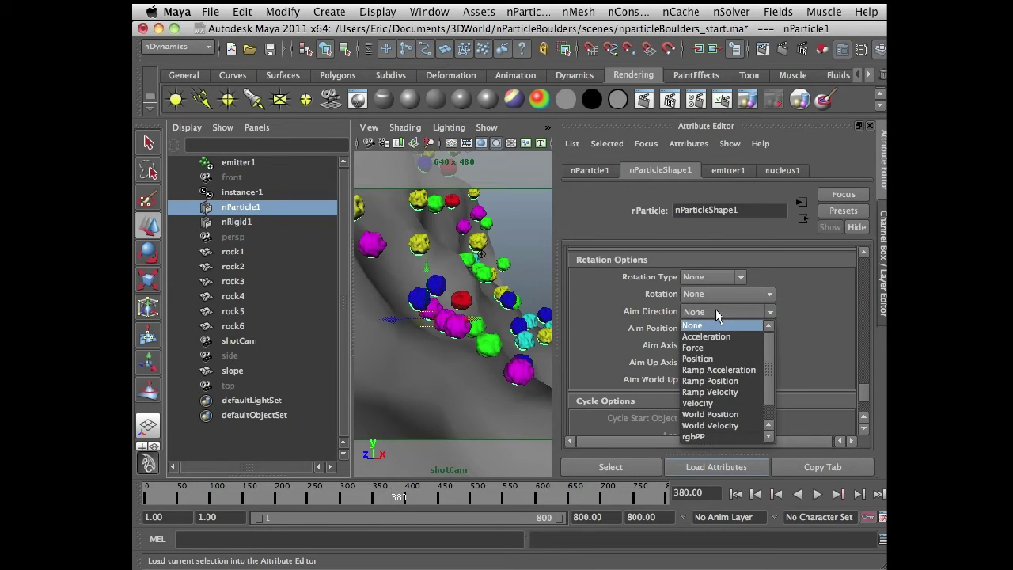
left_click(715, 308)
left_click_drag(867, 396, 867, 301)
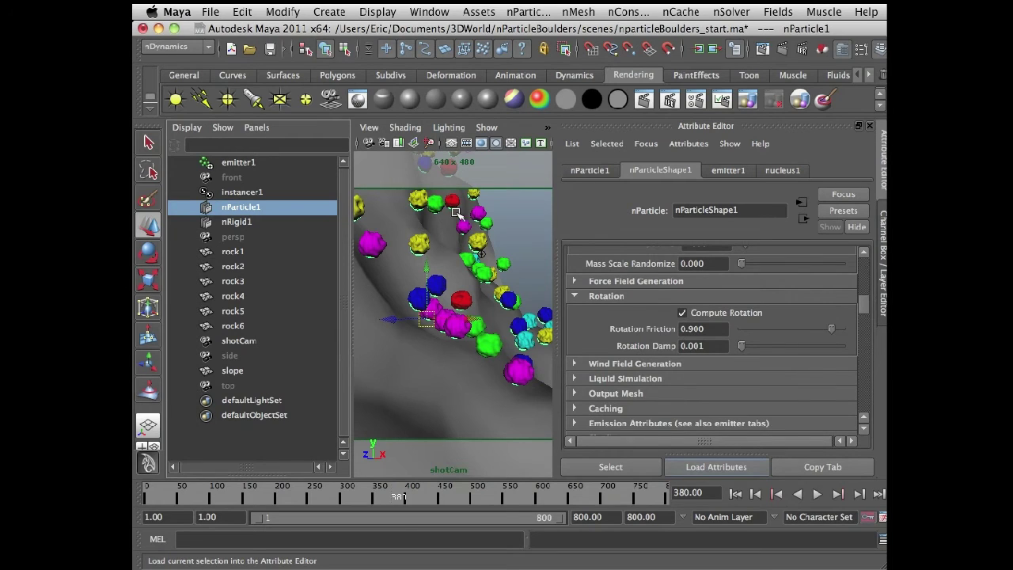
left_click(736, 493)
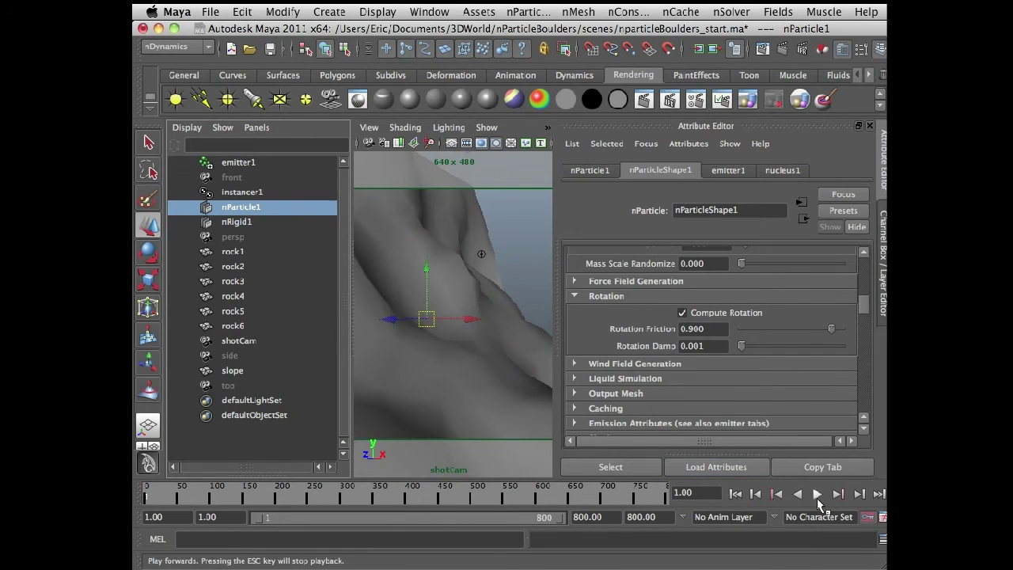
- Play the boulder simulation, stop at frame 287, and scroll to Rotation Options
left_click(816, 494)
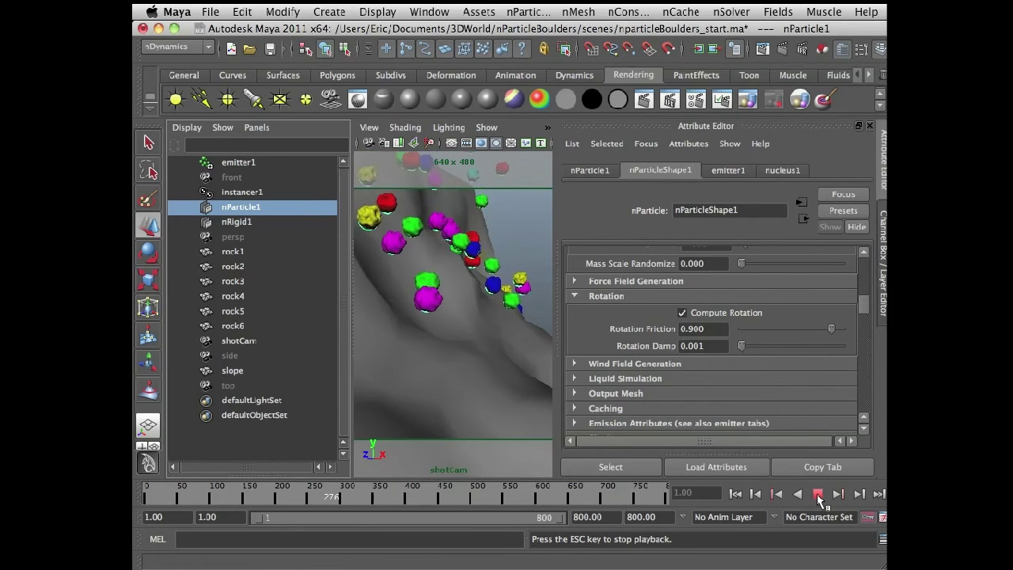
left_click(817, 494)
left_click_drag(869, 314, 861, 390)
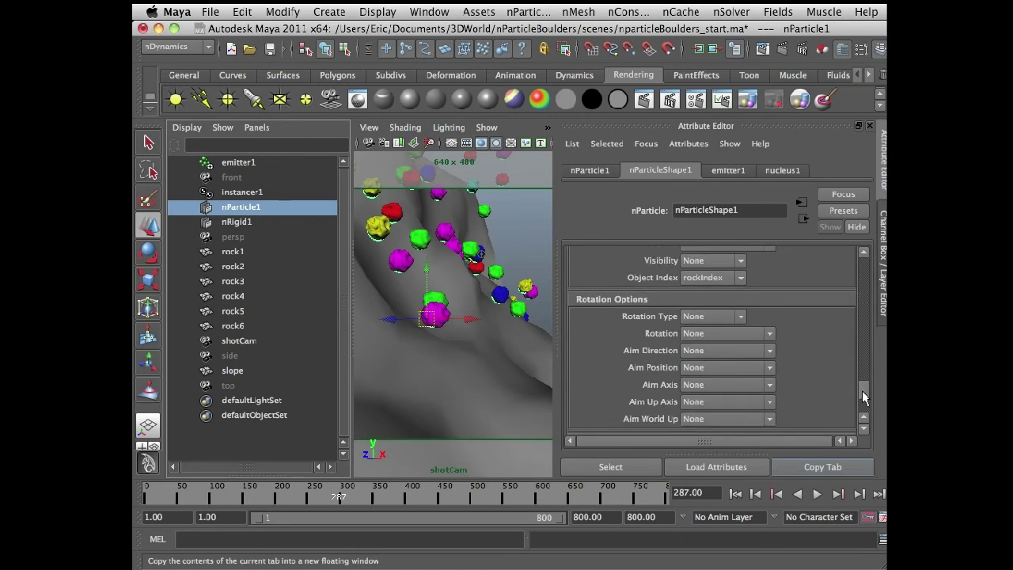
- Set instancer Rotation to rotationPP and replay the simulation from frame 1
left_click(709, 296)
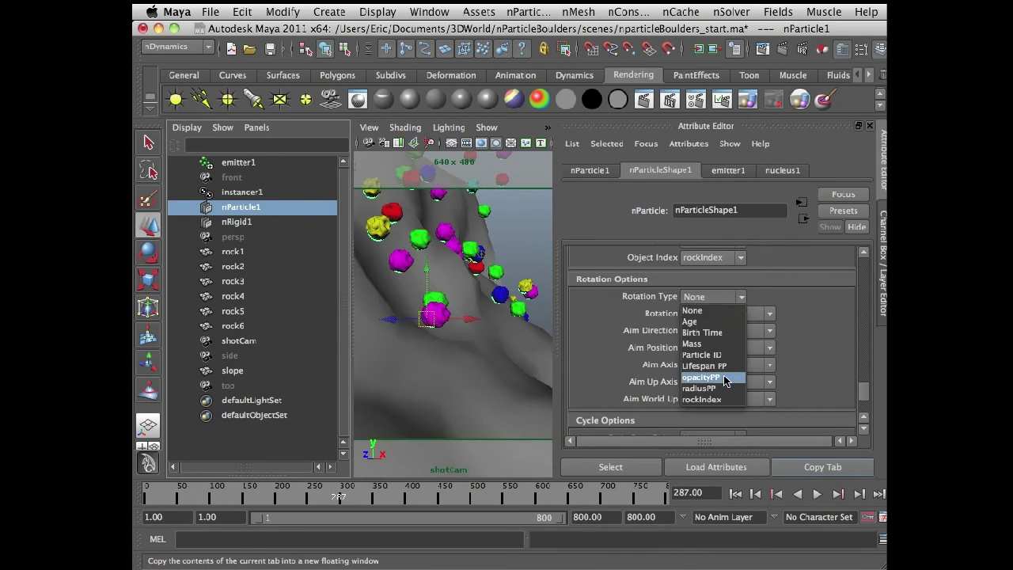
left_click(732, 310)
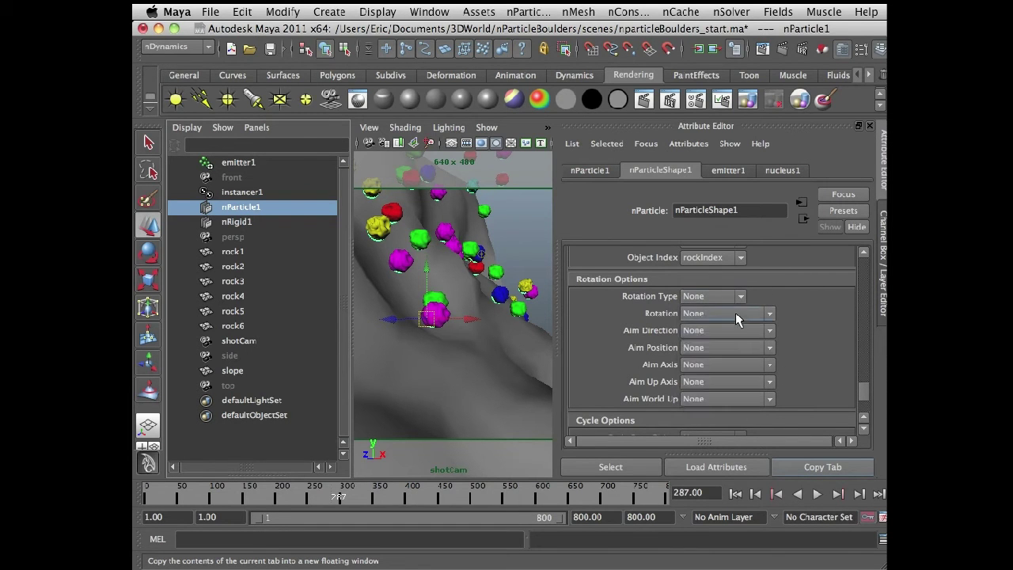
left_click(735, 314)
scroll(769, 411, "down", 3)
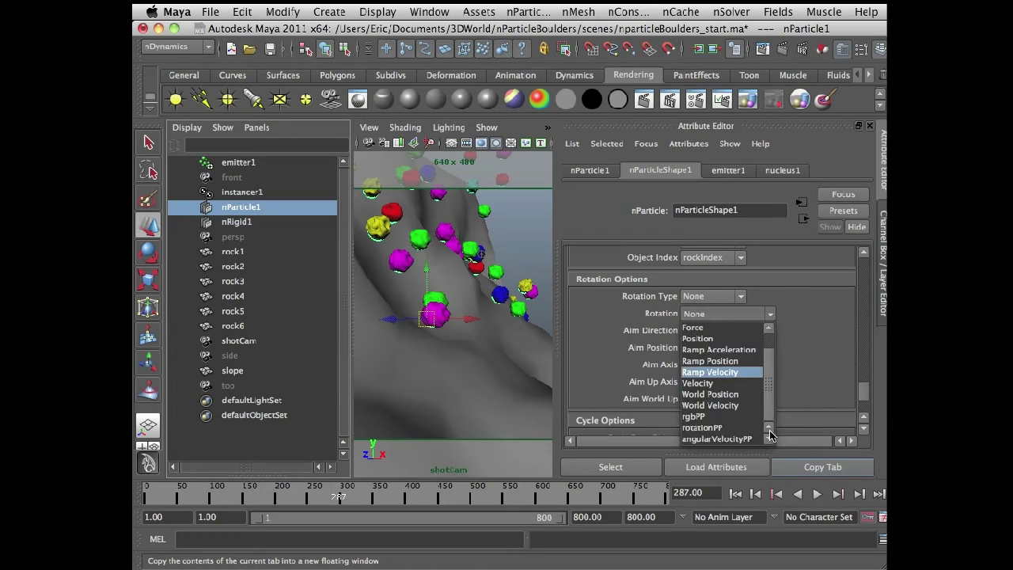
left_click(742, 437)
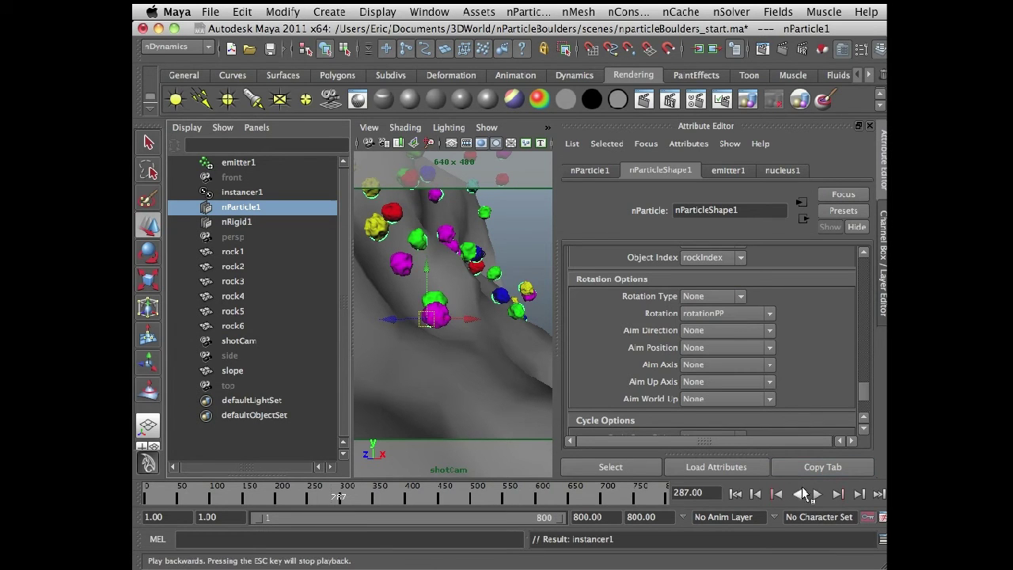
left_click(735, 493)
left_click(818, 493)
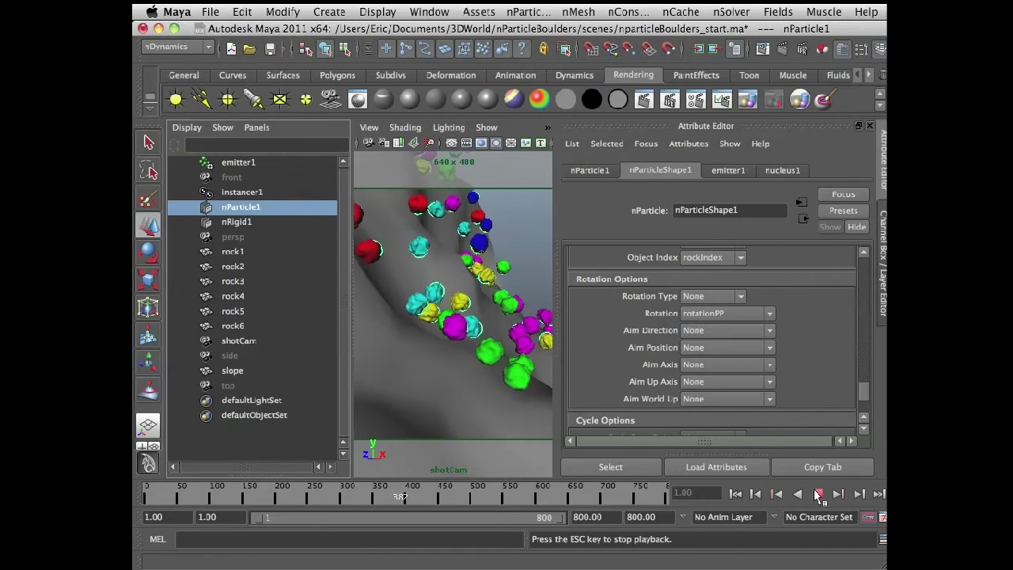
- Stop playback at frame 400 and scroll up to the Rotation section
left_click(818, 494)
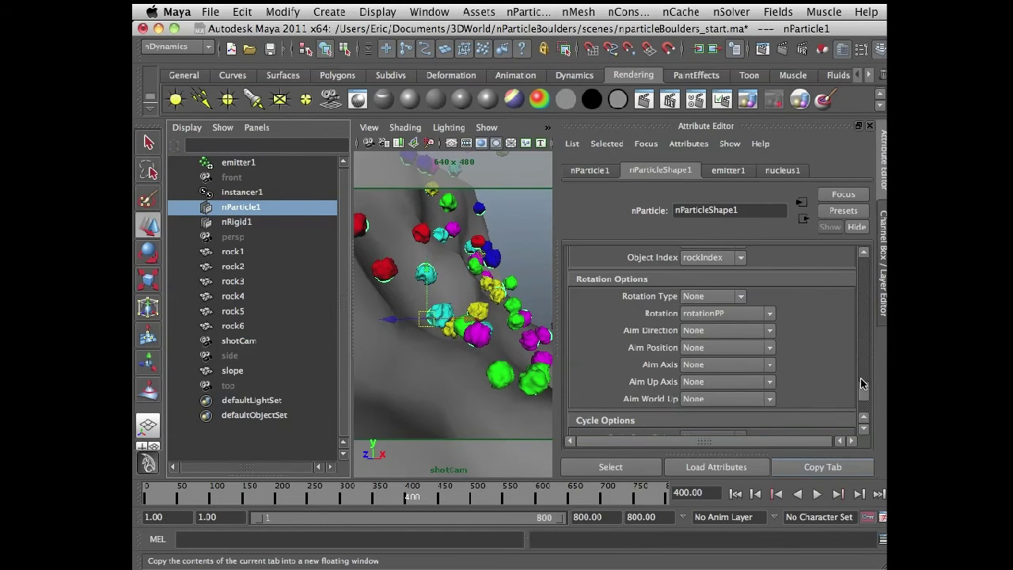
left_click_drag(866, 395, 873, 302)
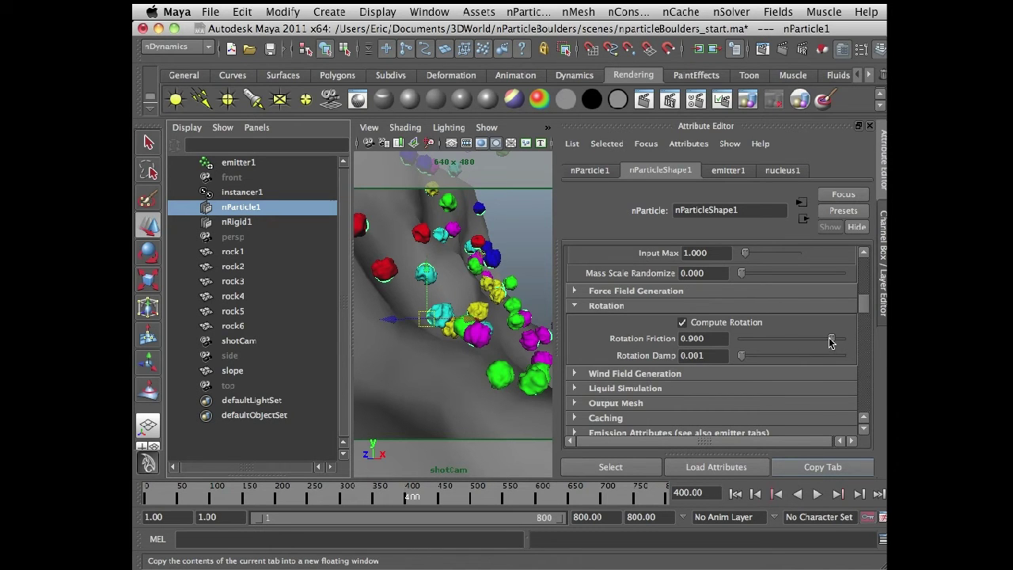
- Lower Rotation Friction to about 0.08, replay from frame 1, then raise it to 1.000
left_click_drag(829, 342, 748, 356)
left_click(735, 493)
left_click(816, 493)
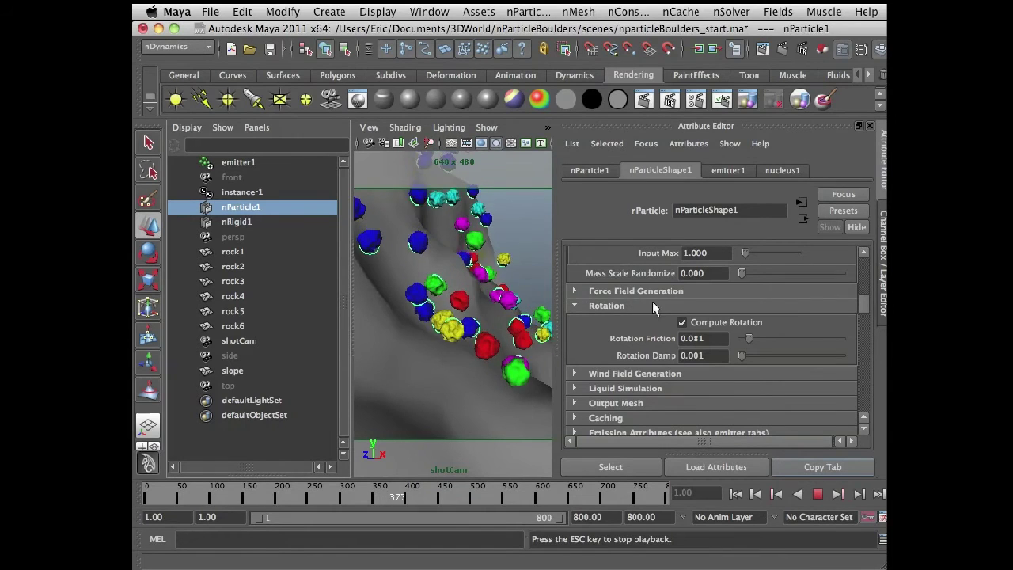
left_click_drag(749, 338, 845, 340)
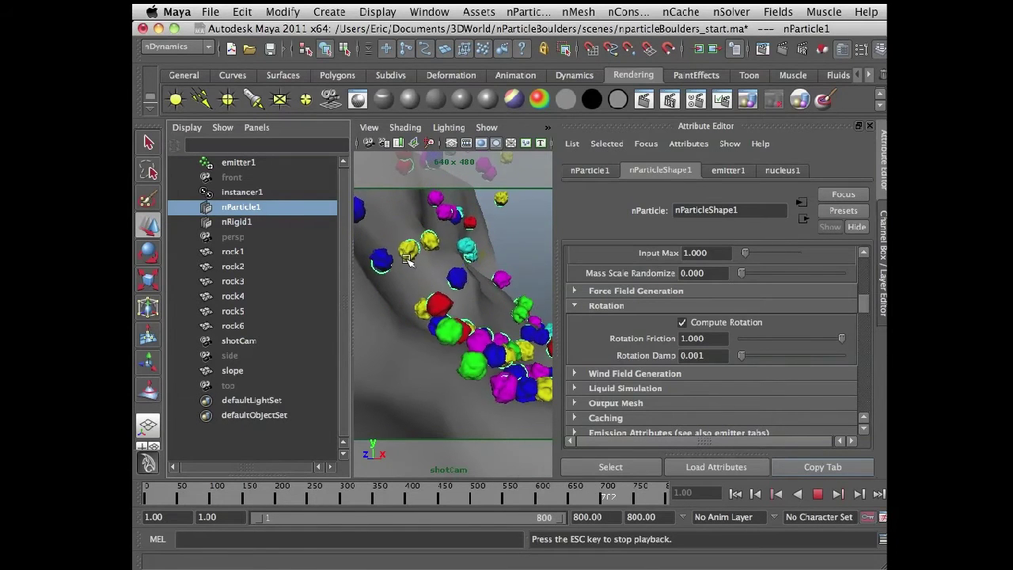
- During playback, adjust Rotation Friction to 0.911 and Rotation Damp to 0.022
left_click_drag(841, 337, 808, 337)
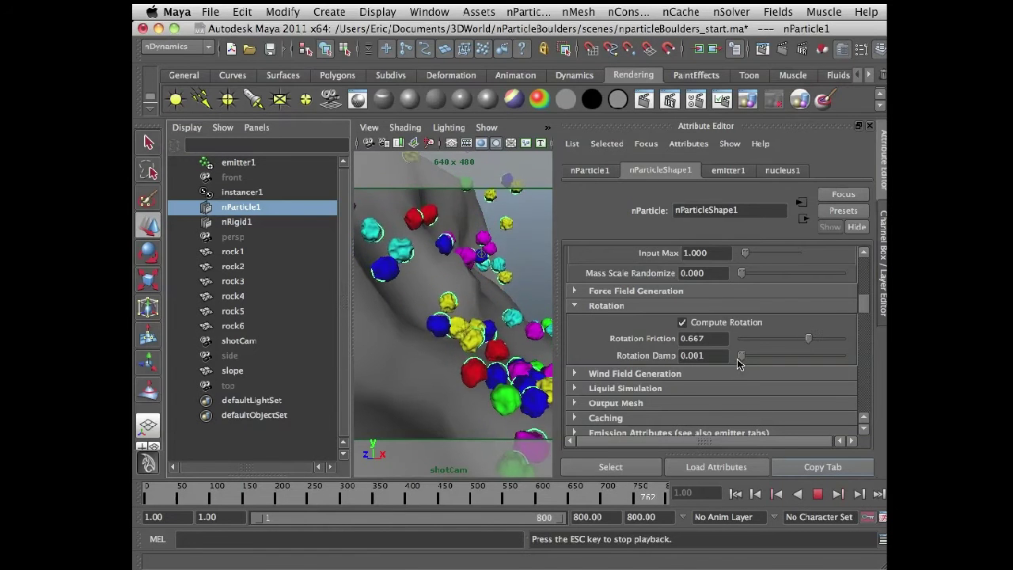
left_click_drag(741, 356, 834, 368)
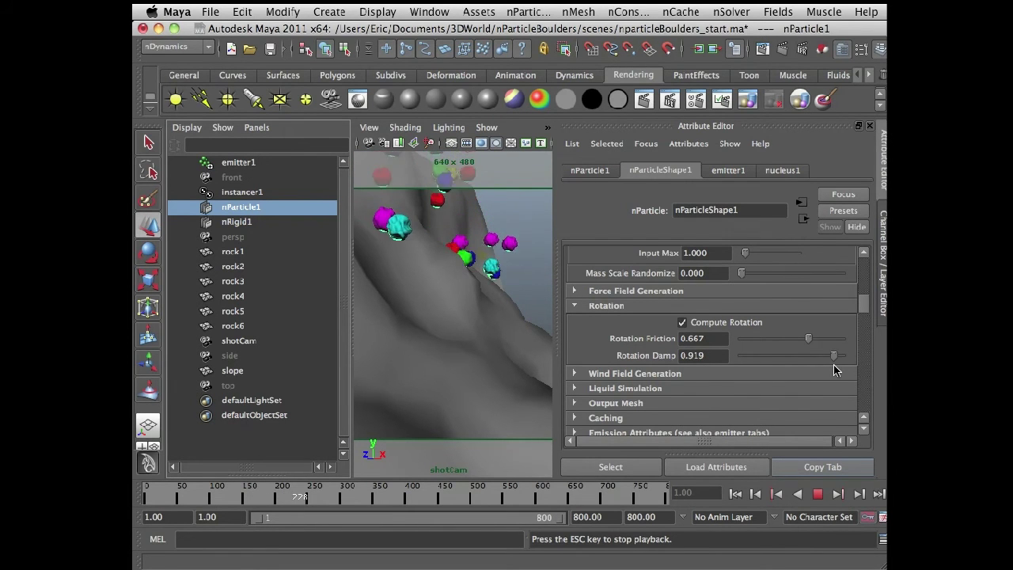
left_click_drag(820, 356, 749, 364)
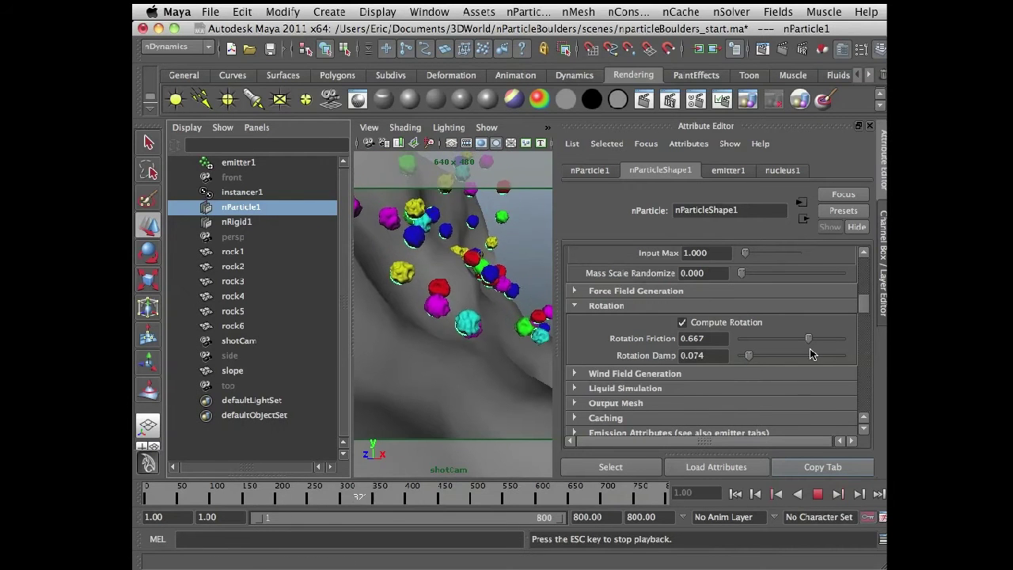
left_click_drag(810, 338, 832, 339)
left_click_drag(748, 356, 743, 358)
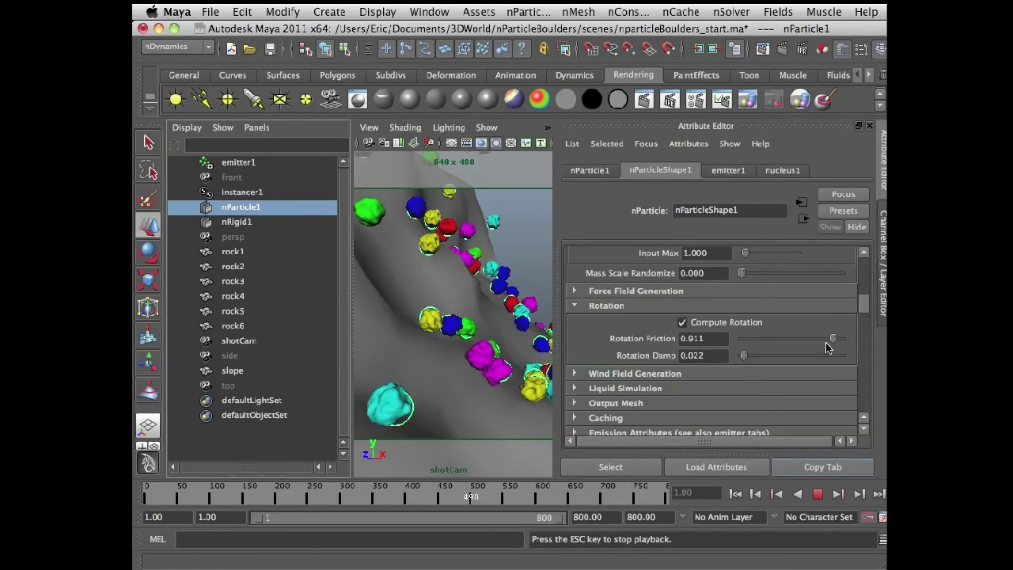
- Return Rotation Friction to 0.911, stop playback at frame 646, and rewind to frame 1
left_click_drag(831, 340, 835, 338)
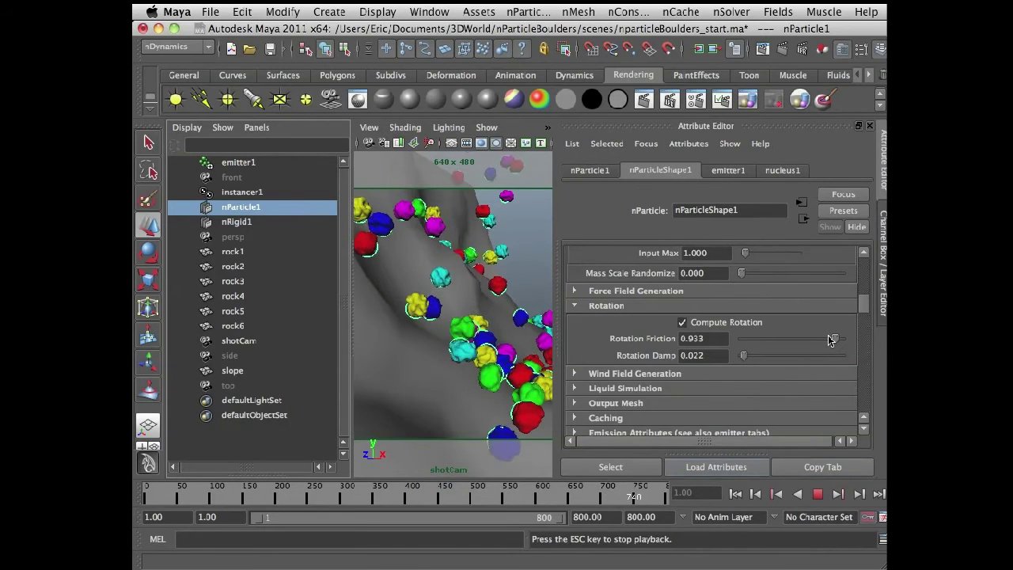
left_click_drag(834, 340, 816, 346)
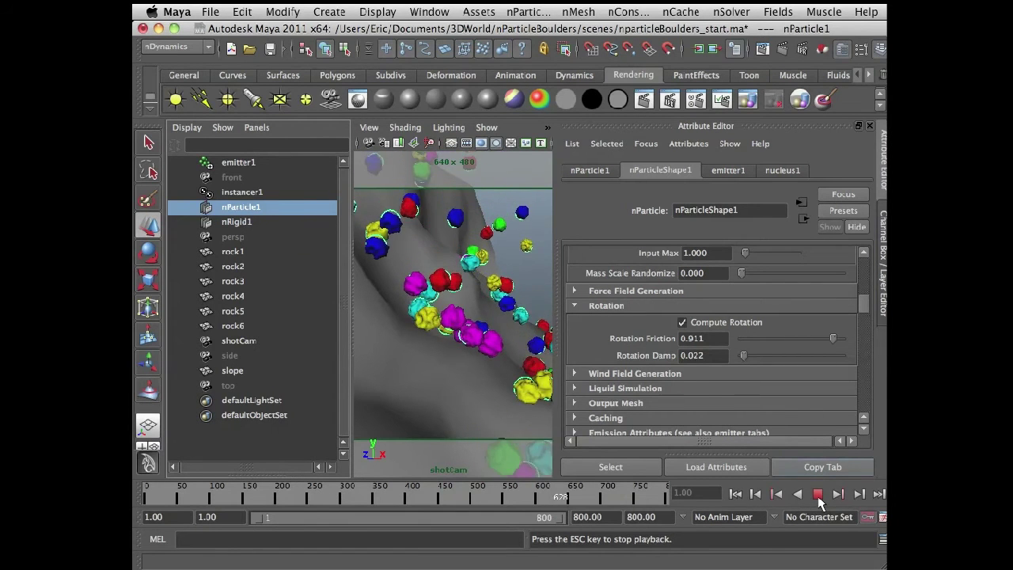
left_click(818, 495)
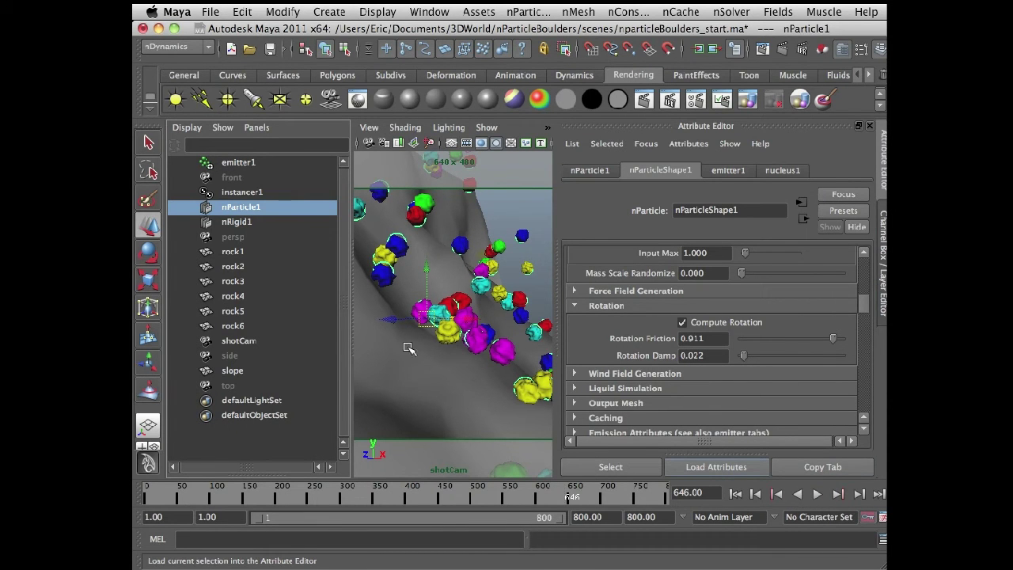
left_click(735, 494)
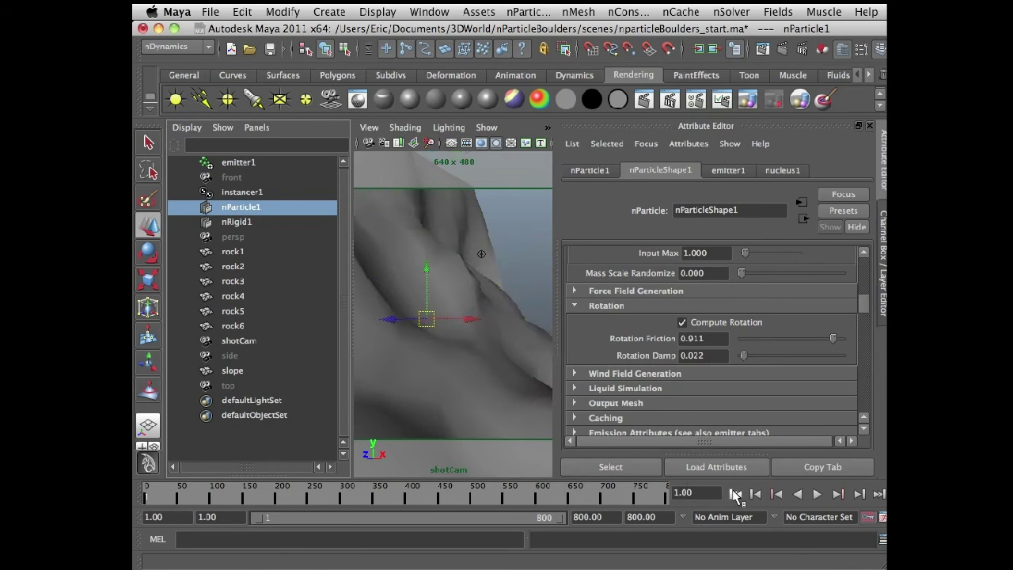
left_click_drag(868, 306, 864, 278)
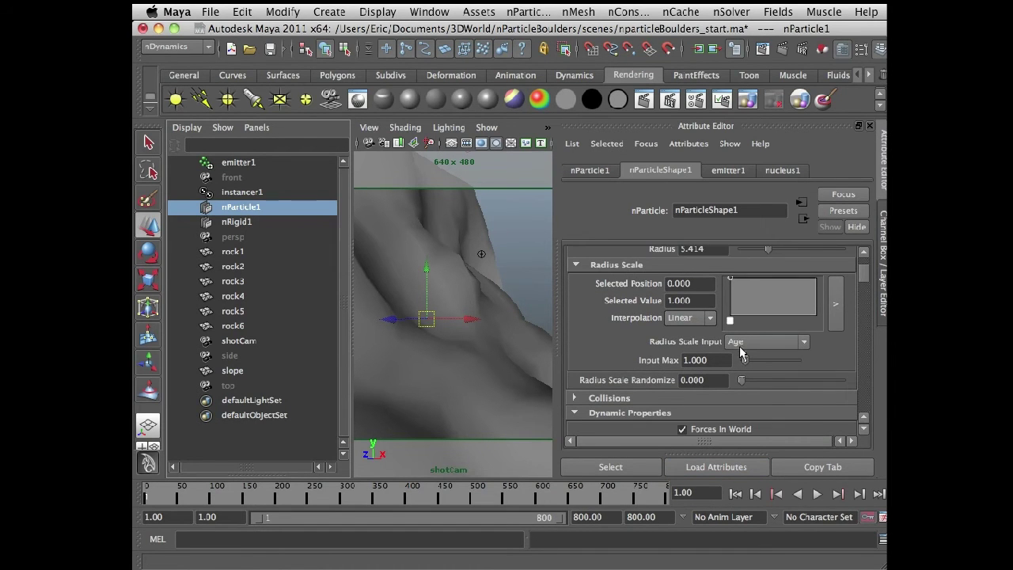
- Set Radius Scale Input to Randomized ID and pull the radius ramp's end down to 0.26
left_click(741, 343)
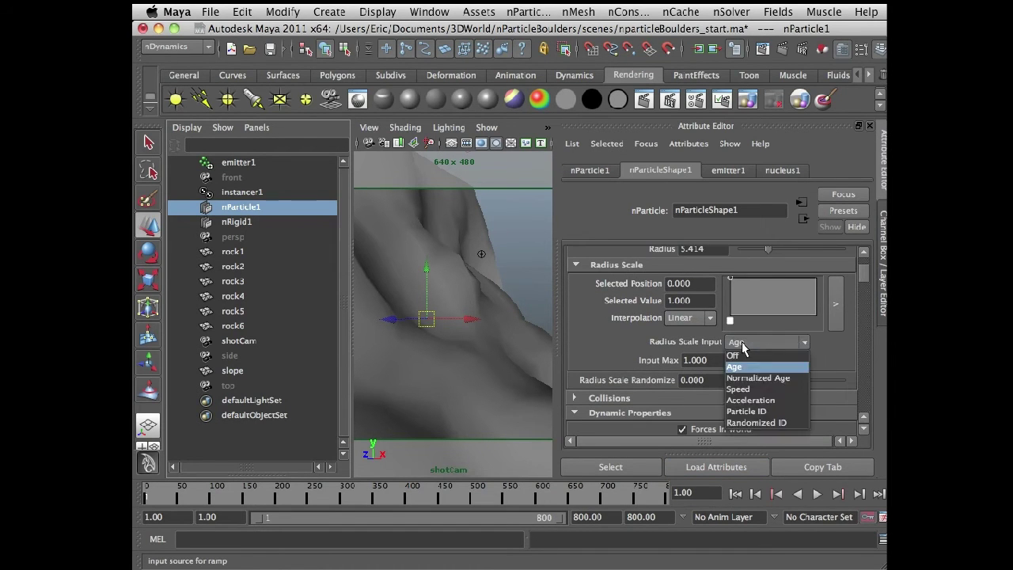
left_click(779, 422)
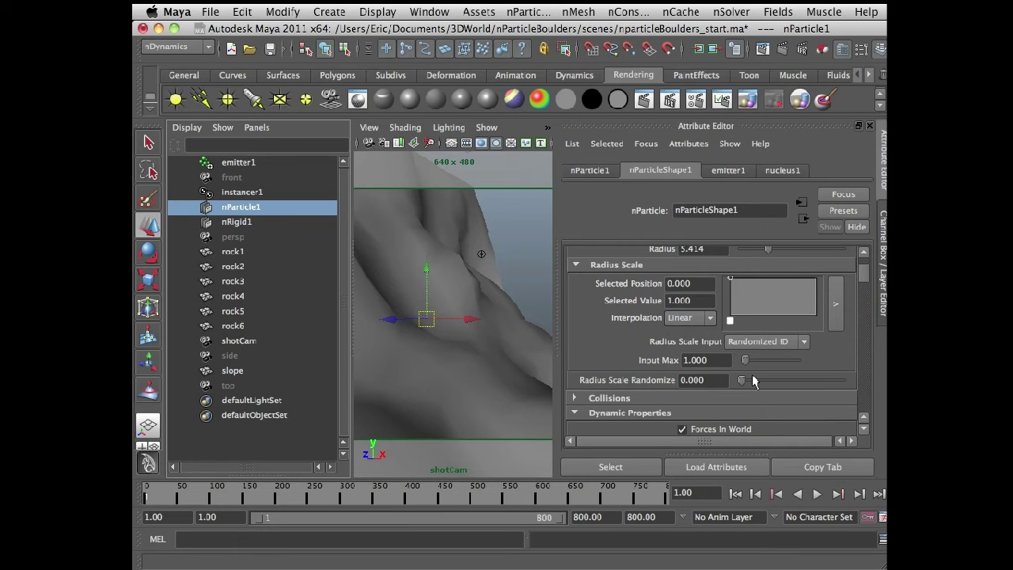
left_click(817, 493)
left_click_drag(809, 281, 816, 304)
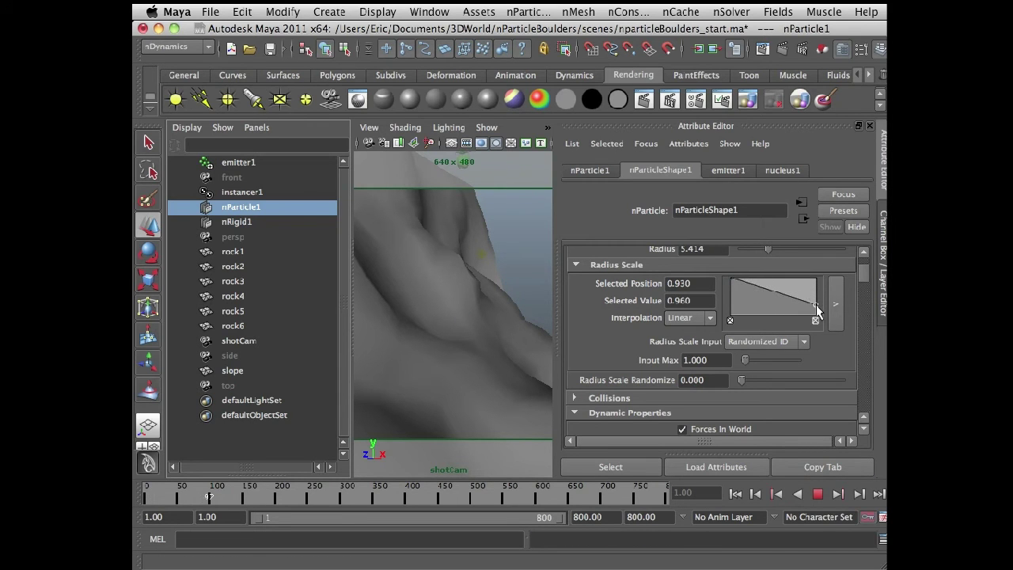
key("Escape")
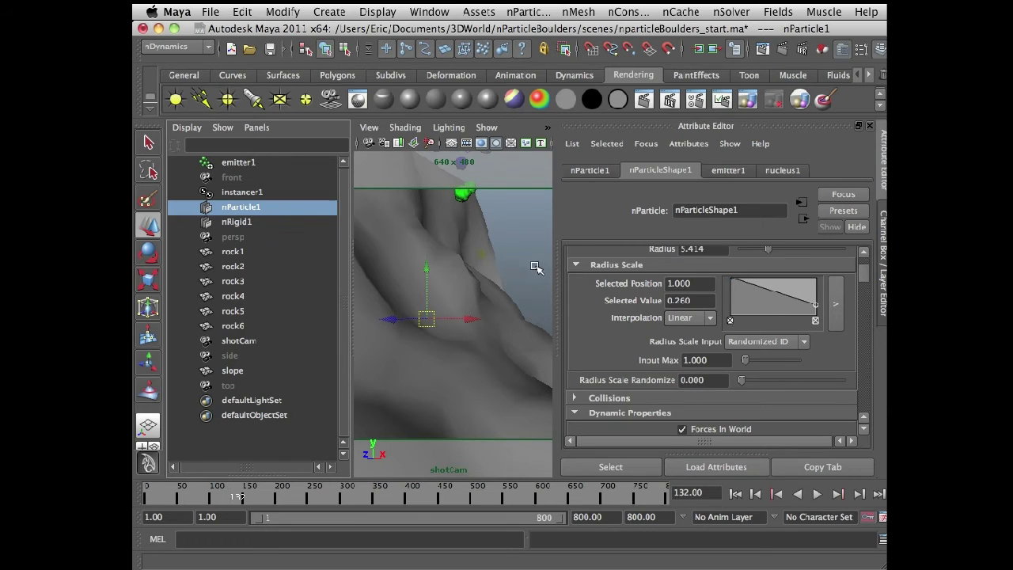
left_click(517, 248)
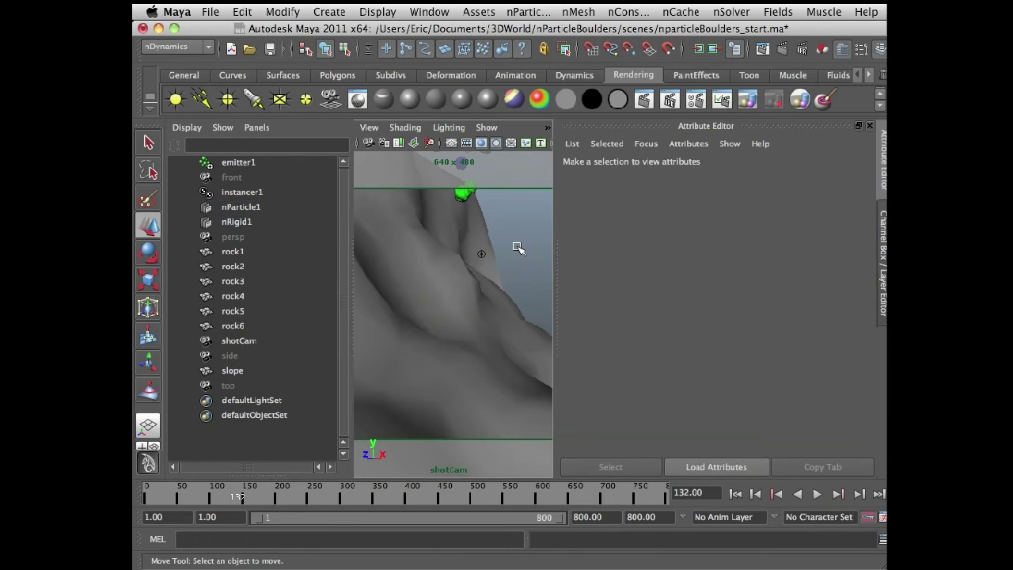
- Switch the view to wireframe and reselect nParticle1
key("4")
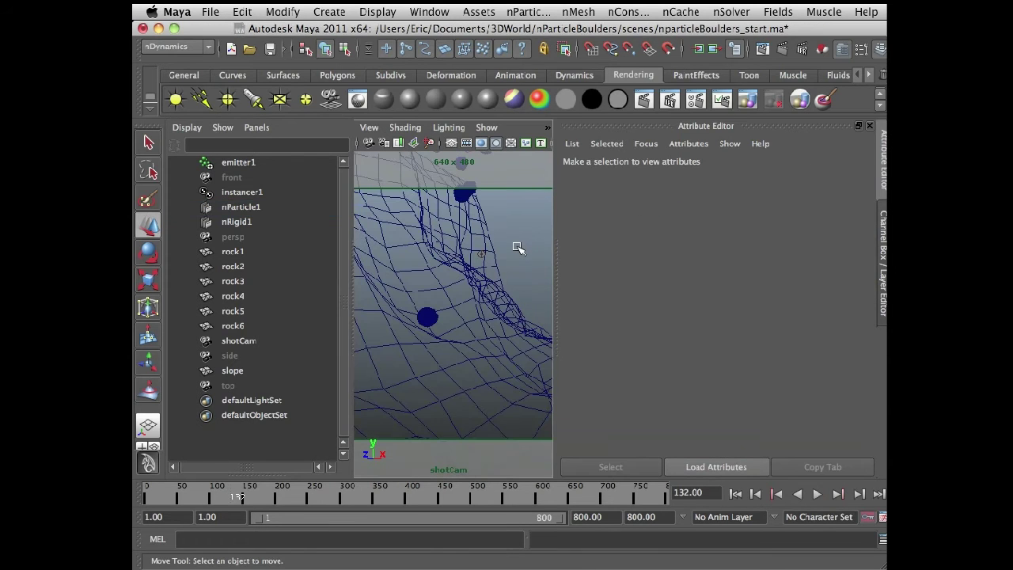
left_click(238, 202)
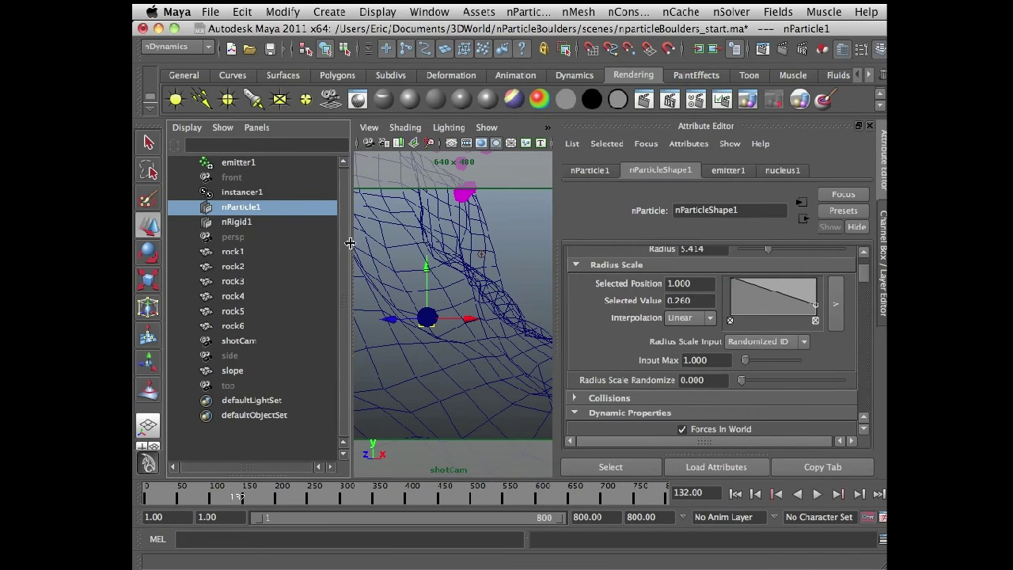
left_click(273, 194)
left_click(508, 262)
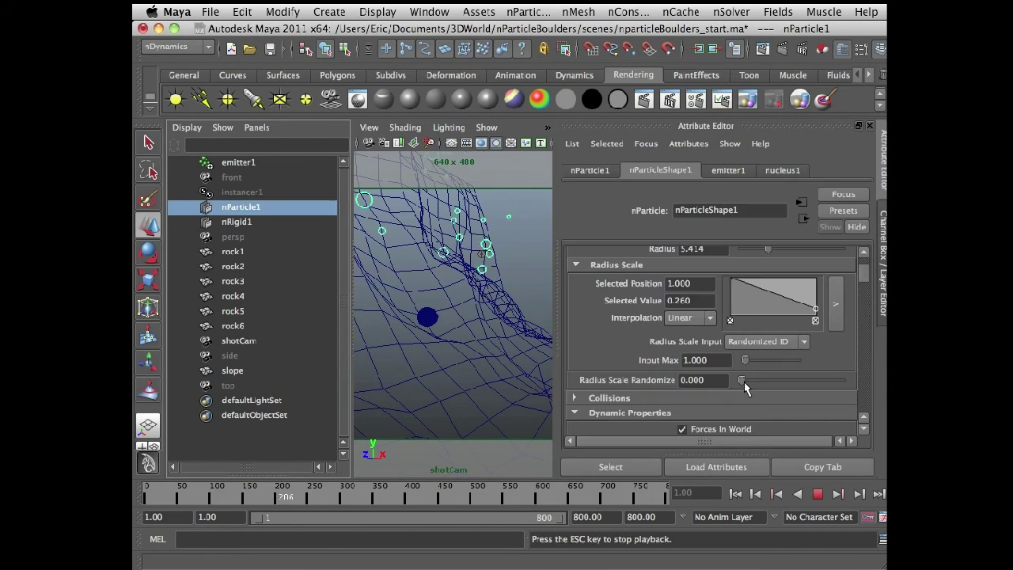
- Set radius scale randomize 0.415, radius 6.963 and input max 9.859, then rewind to frame 1
left_click_drag(744, 382, 782, 380)
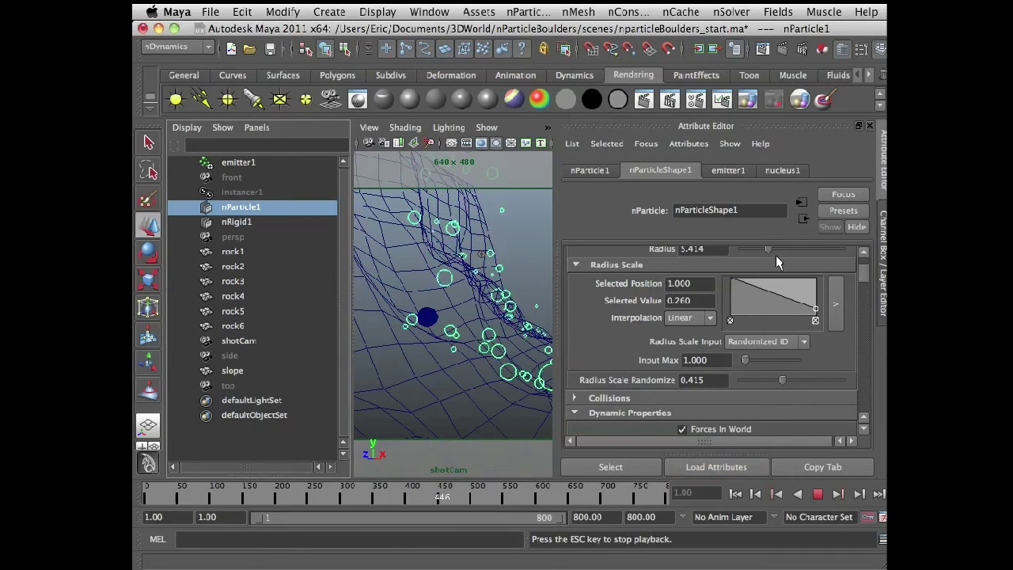
left_click_drag(771, 249, 775, 248)
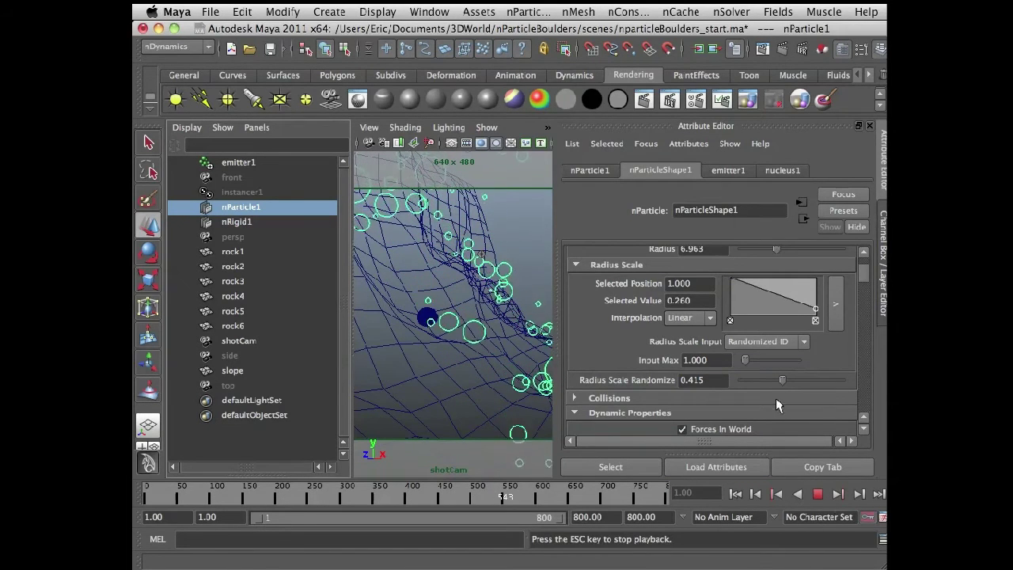
left_click_drag(758, 358, 754, 361)
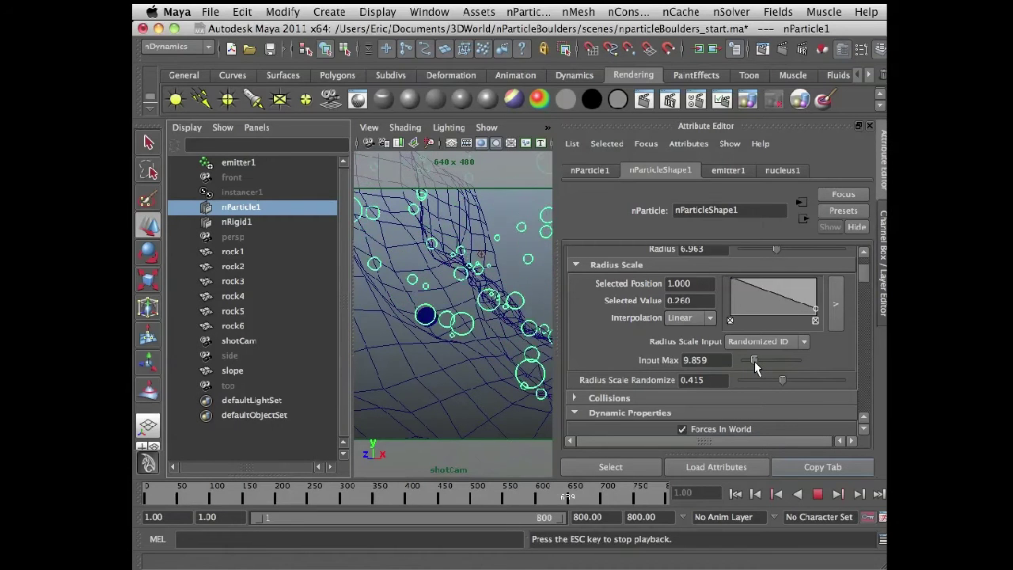
left_click(818, 493)
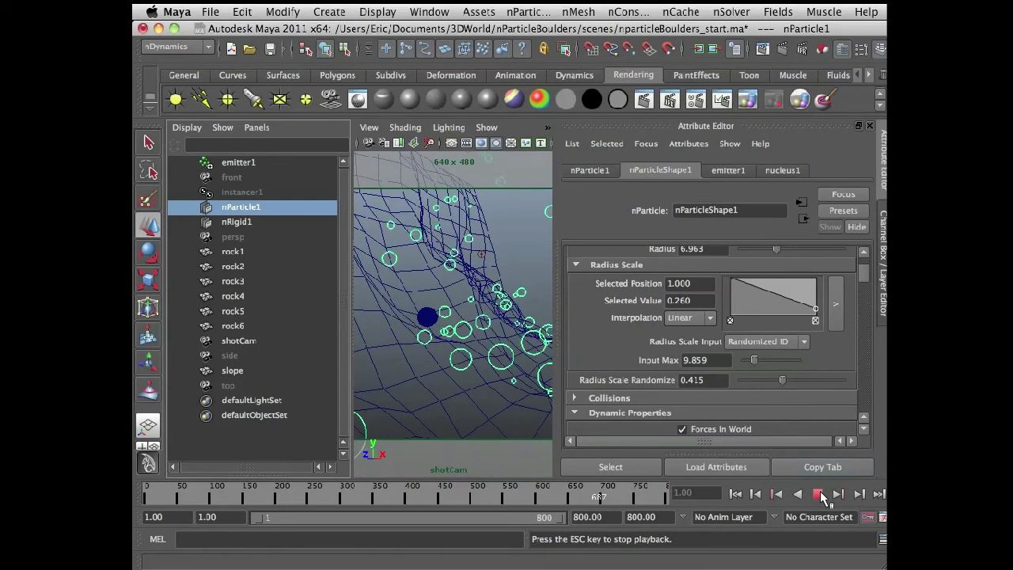
left_click(734, 493)
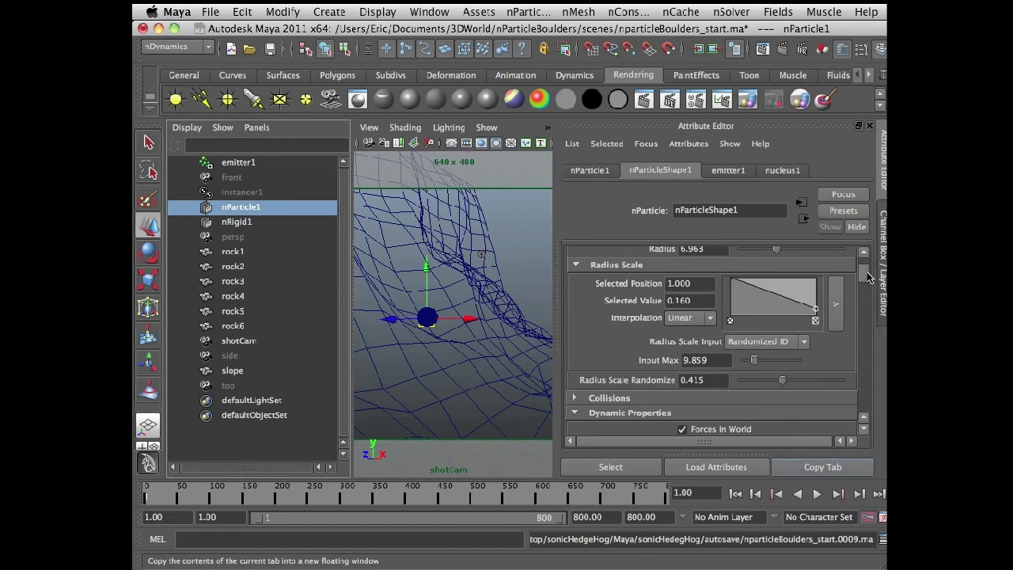
- Scroll the Attribute Editor down to Dynamic Properties to reach the Mass Scale settings in nParticleBoulders_end.ma
left_click_drag(868, 277, 866, 275)
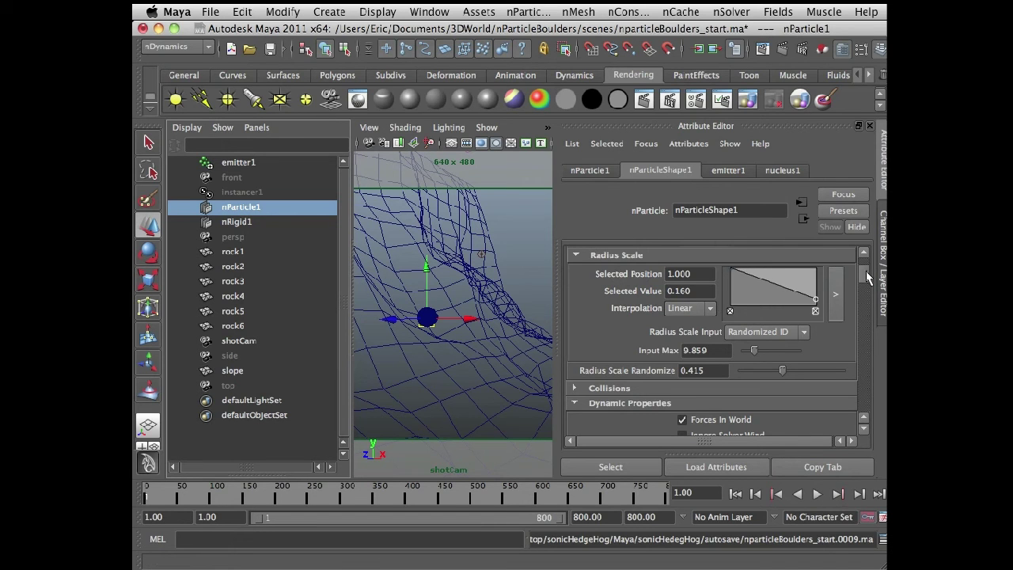
scroll(866, 271, "down", 1)
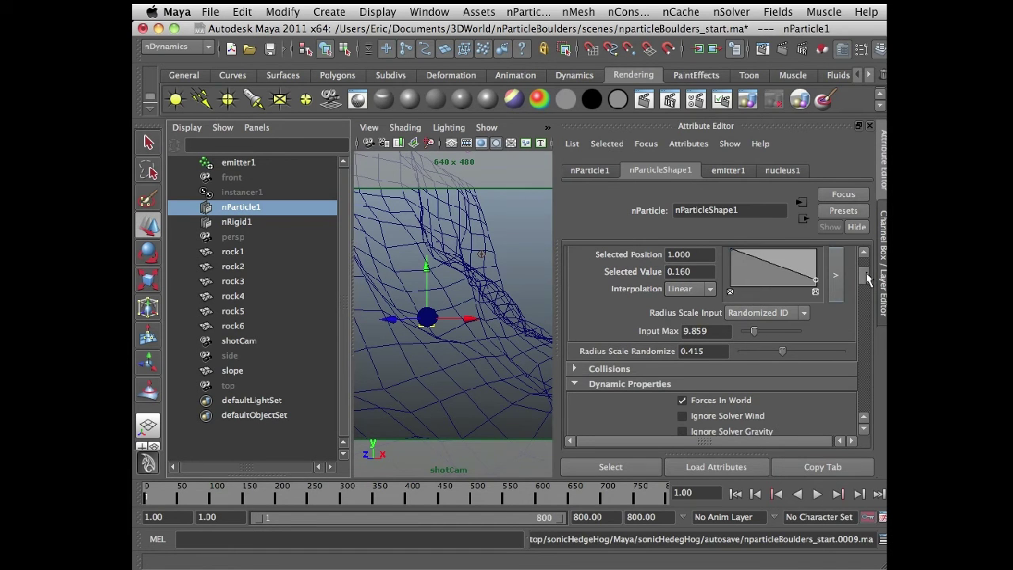
left_click_drag(867, 280, 865, 289)
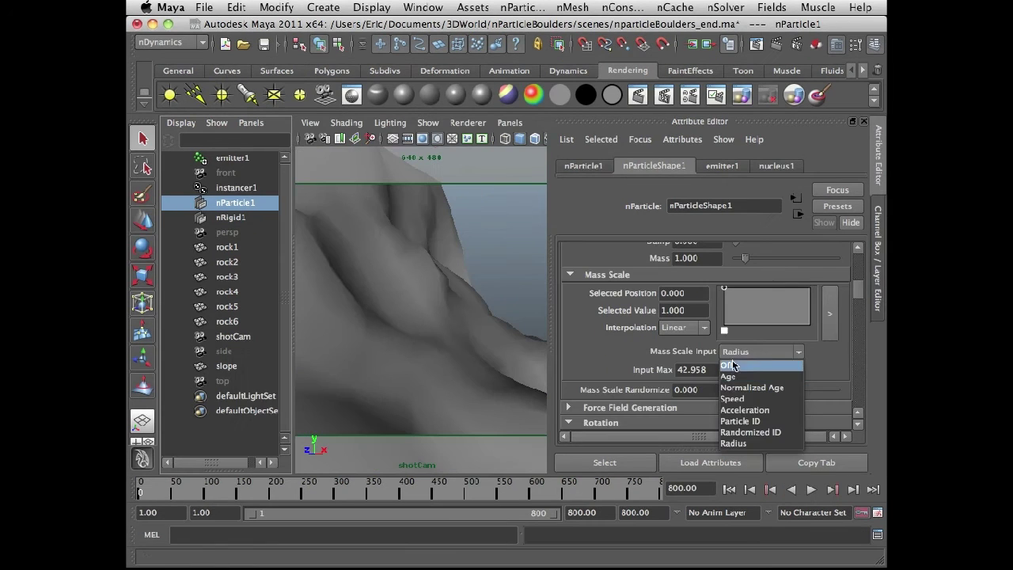
- Keep Radius as the mass scale input with Input Max 25, set Mass to 10, and replay from frame 1
left_click(679, 351)
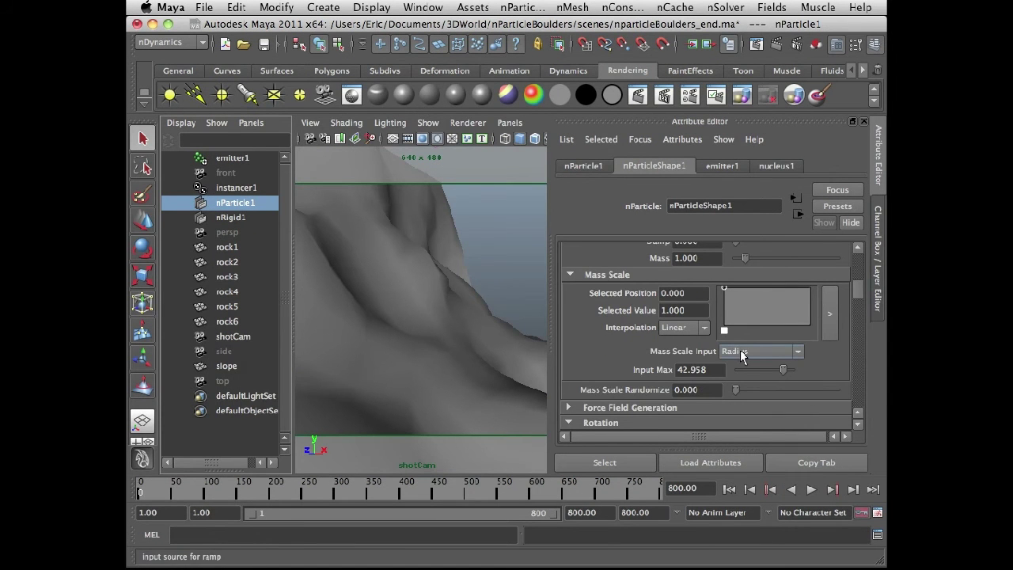
double_click(691, 369)
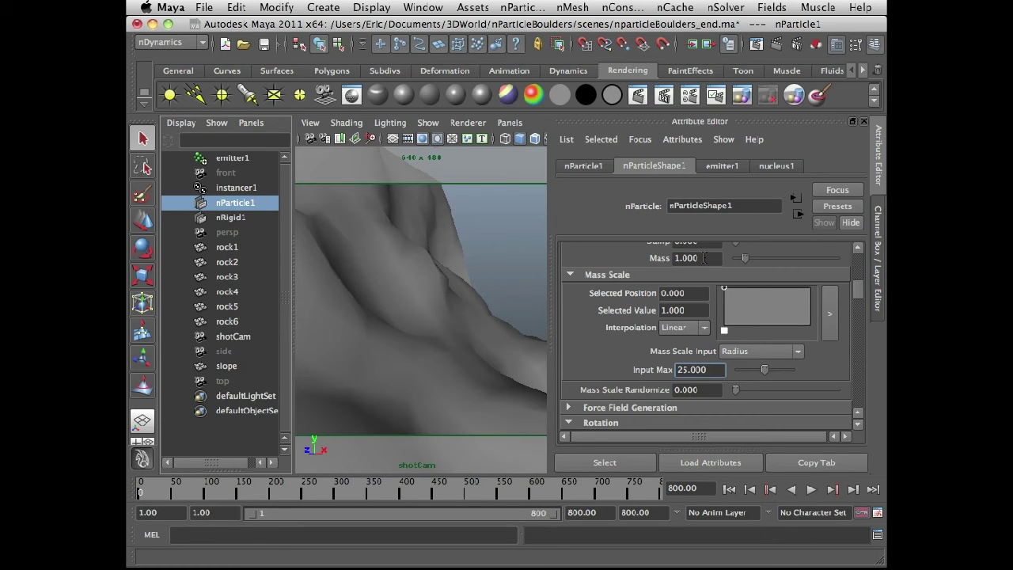
double_click(705, 257)
type("10")
key("Return")
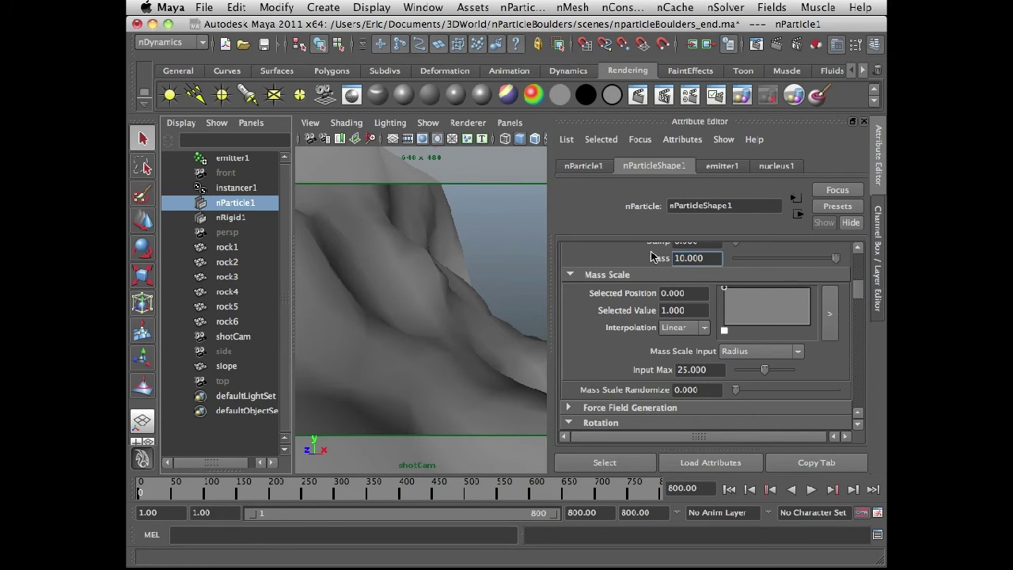
left_click(729, 489)
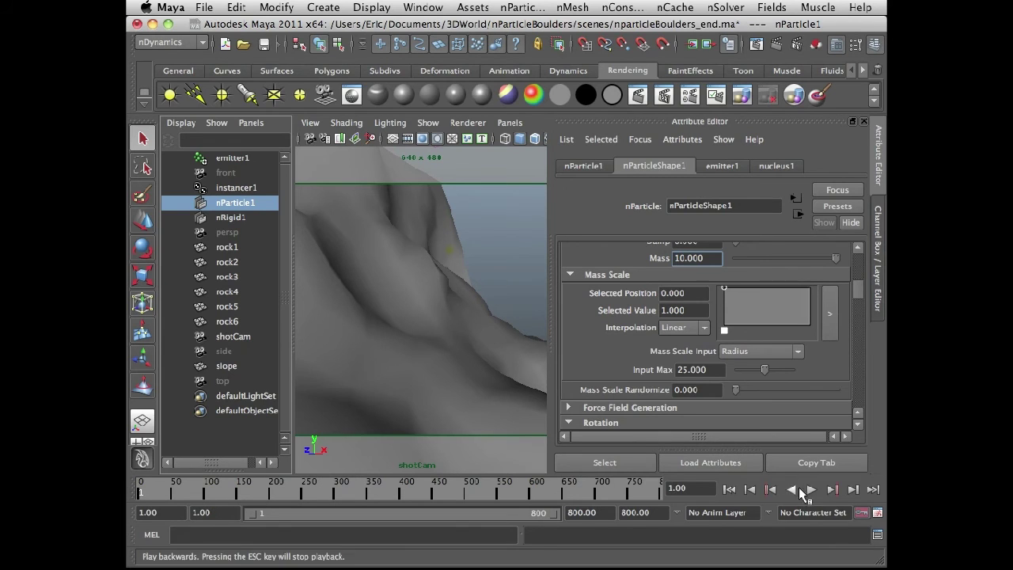
left_click(811, 489)
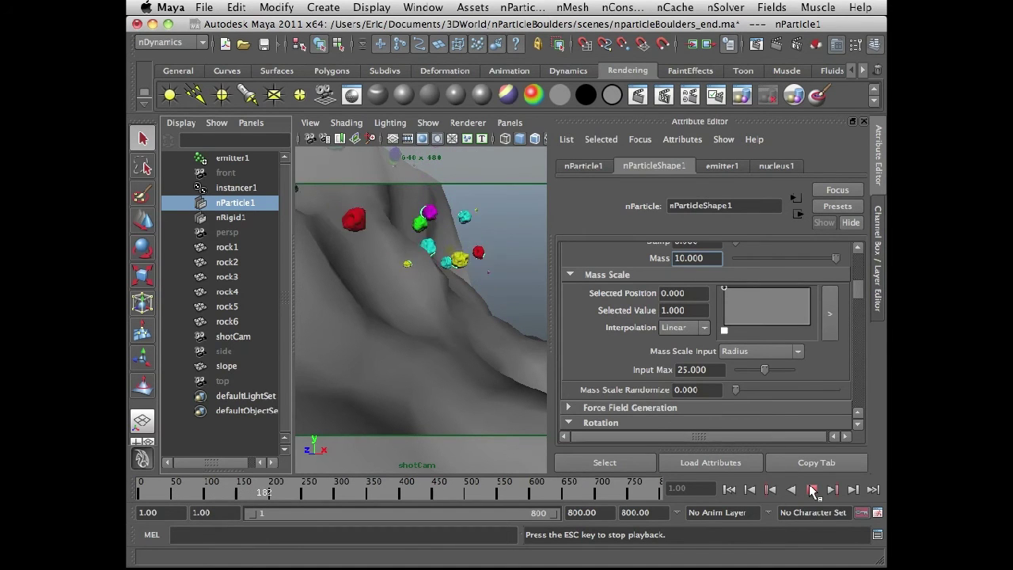
- Stop at frame 222 and make the mass ramp run from 0.22 at left to 1 at right
left_click(811, 489)
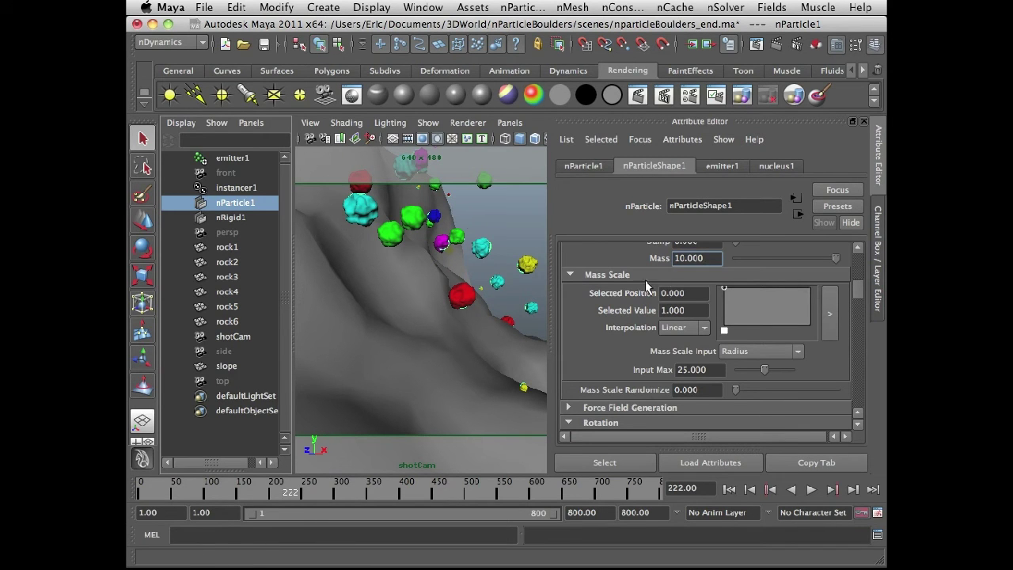
left_click_drag(724, 288, 722, 318)
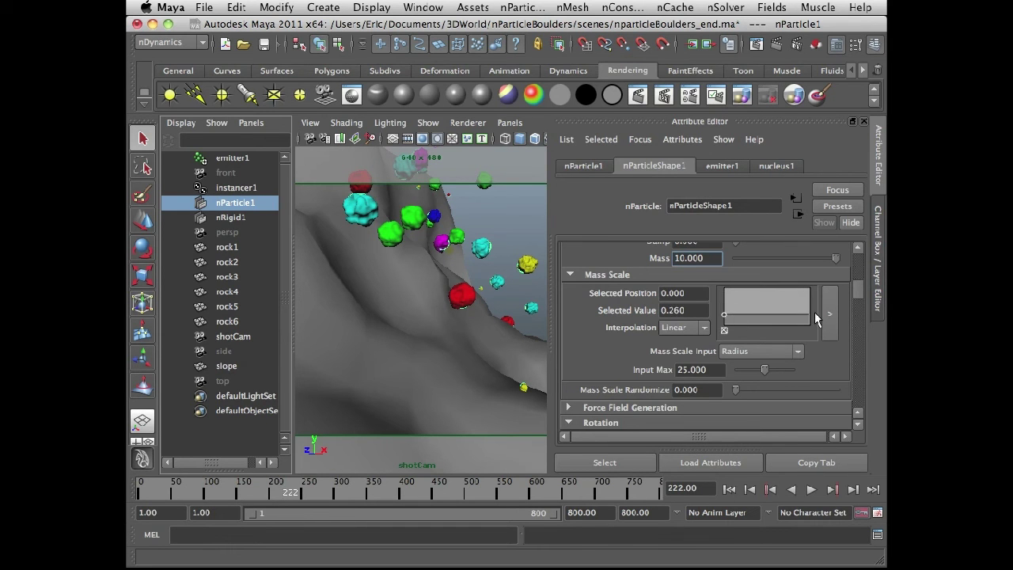
left_click_drag(808, 318, 814, 290)
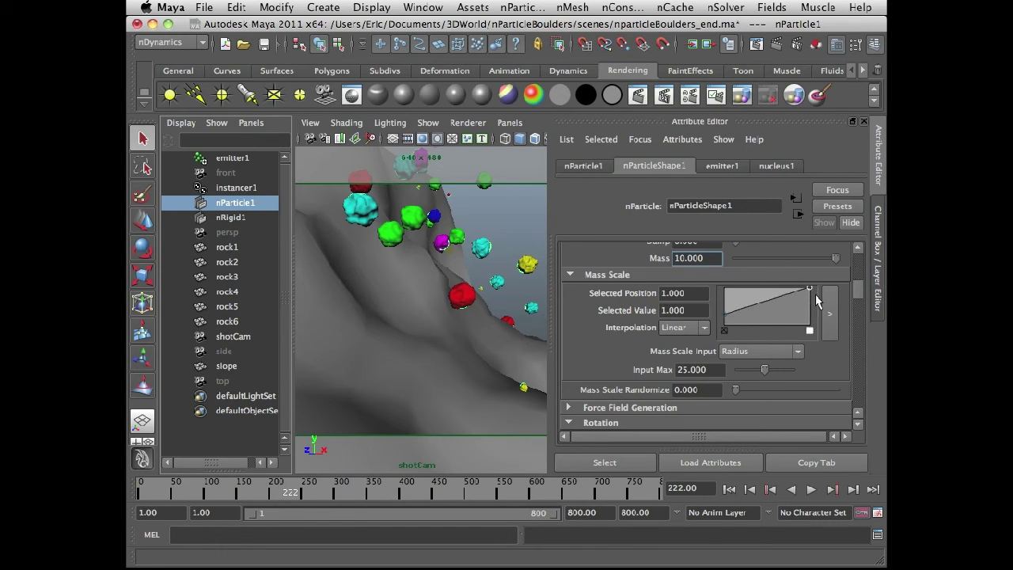
left_click(724, 318)
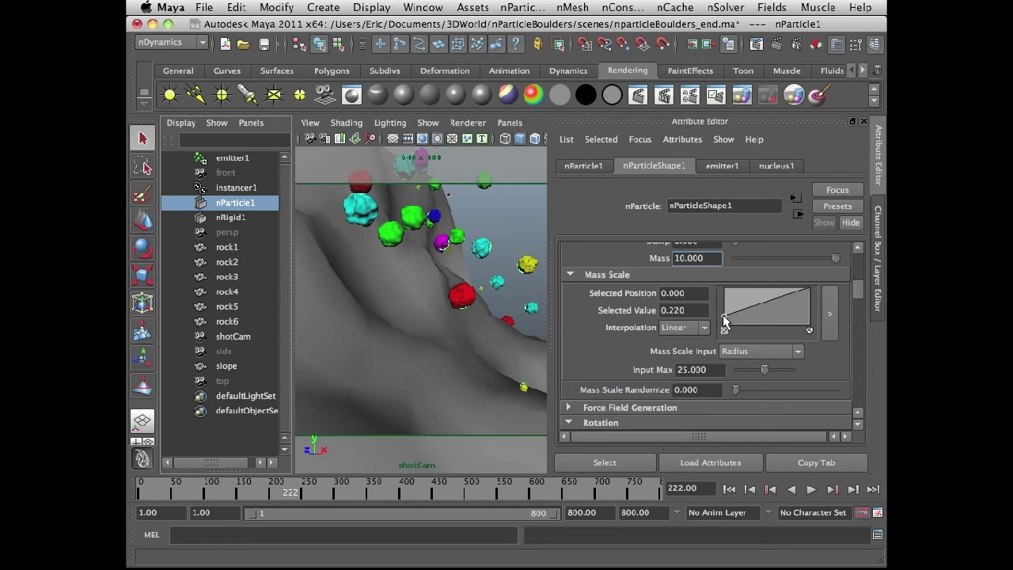
- Add and delete a middle point in the enlarged mass ramp editor, then replay the simulation
left_click(826, 312)
mouse_move(596, 269)
left_mouse_down()
mouse_move(599, 288)
mouse_move(598, 273)
left_mouse_up()
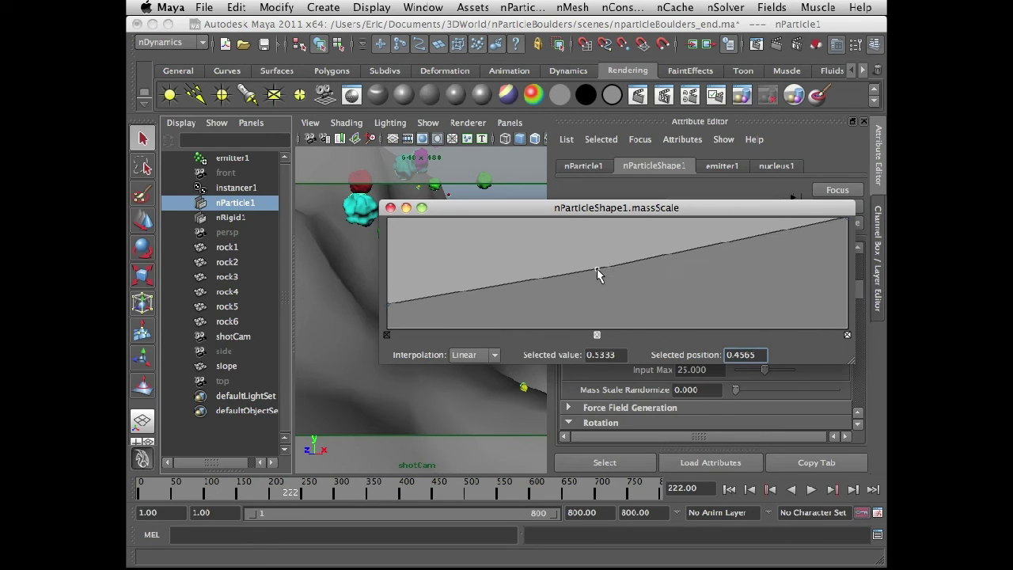
left_click(596, 335)
left_click(389, 207)
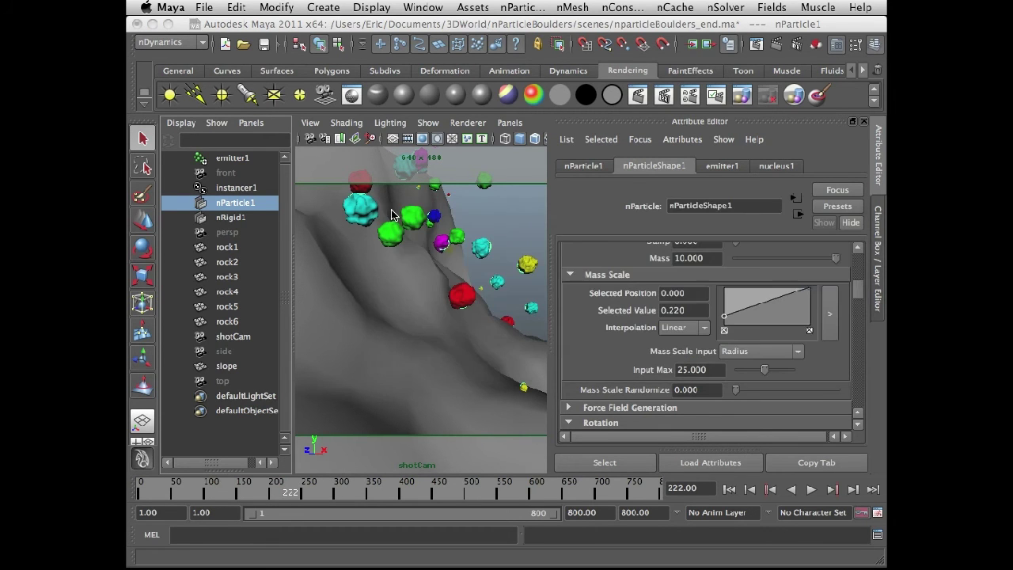
left_click(729, 489)
left_click(811, 489)
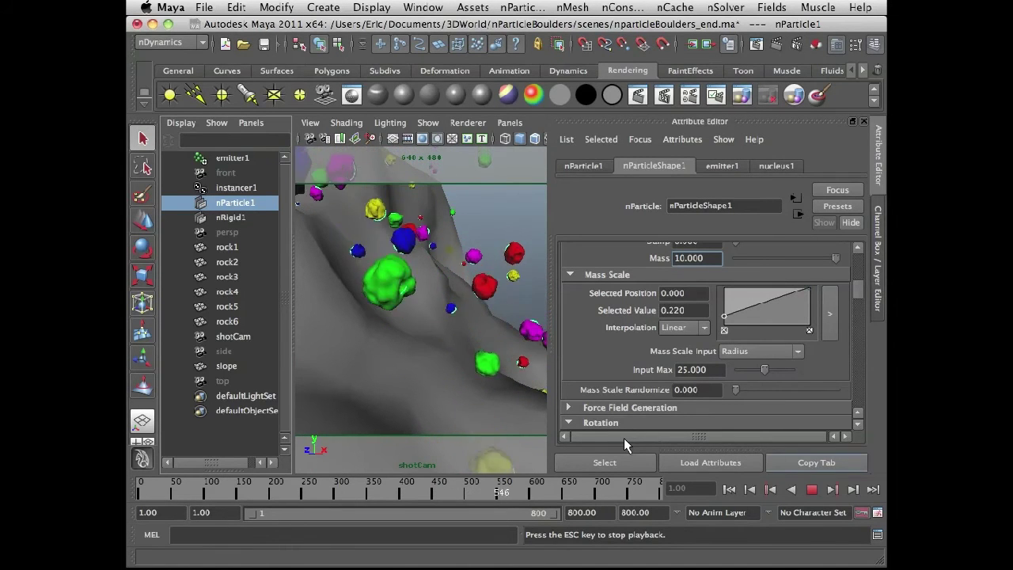
key("alt+shift+v")
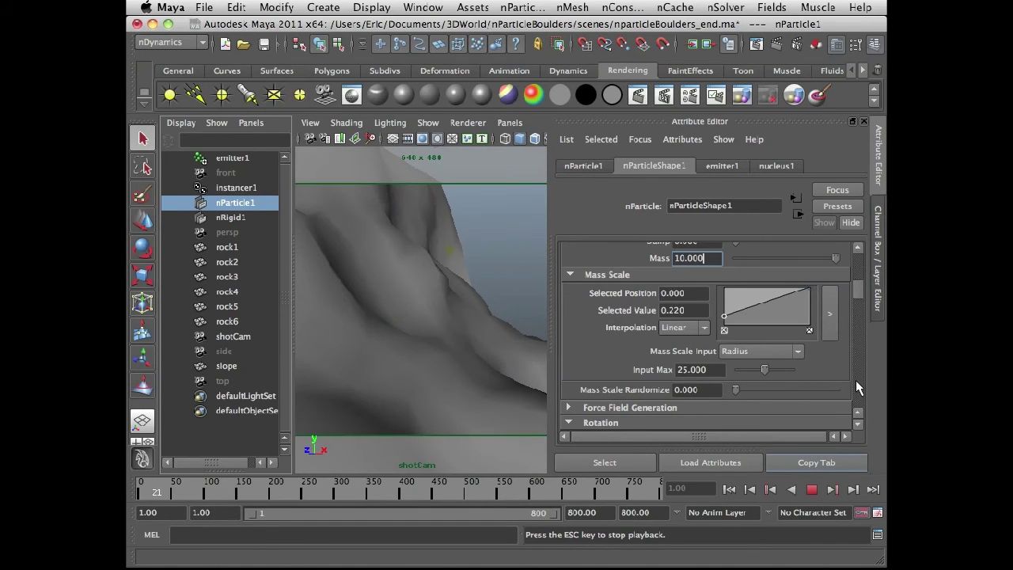
mouse_move(862, 285)
left_mouse_down()
mouse_move(860, 260)
mouse_move(855, 301)
left_mouse_up()
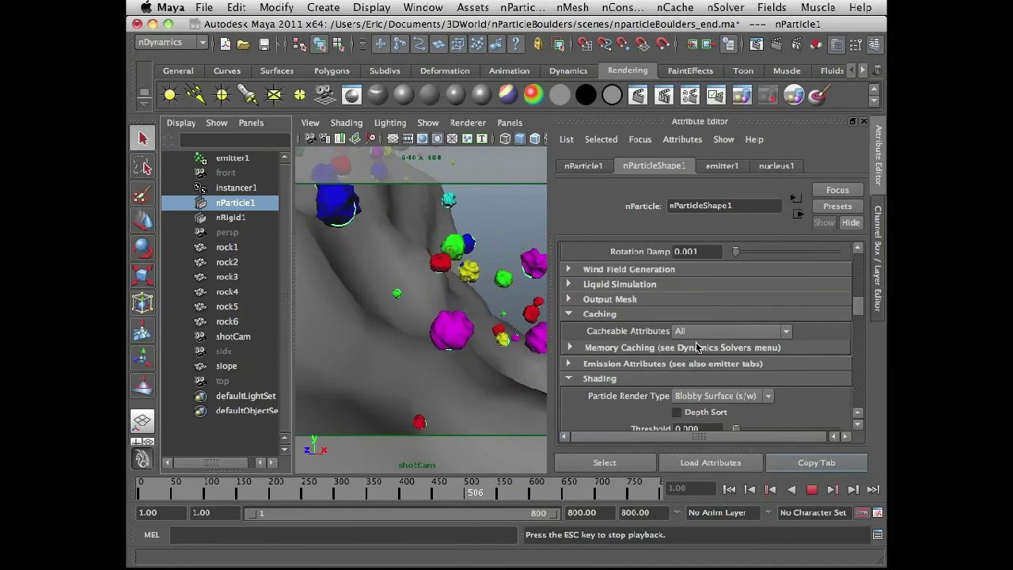
left_click_drag(849, 303, 770, 254)
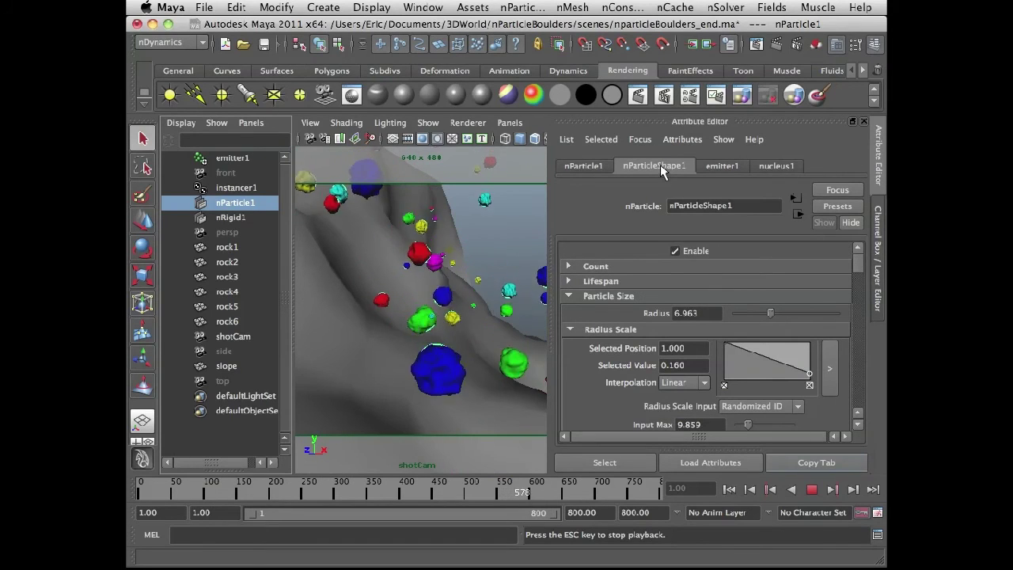